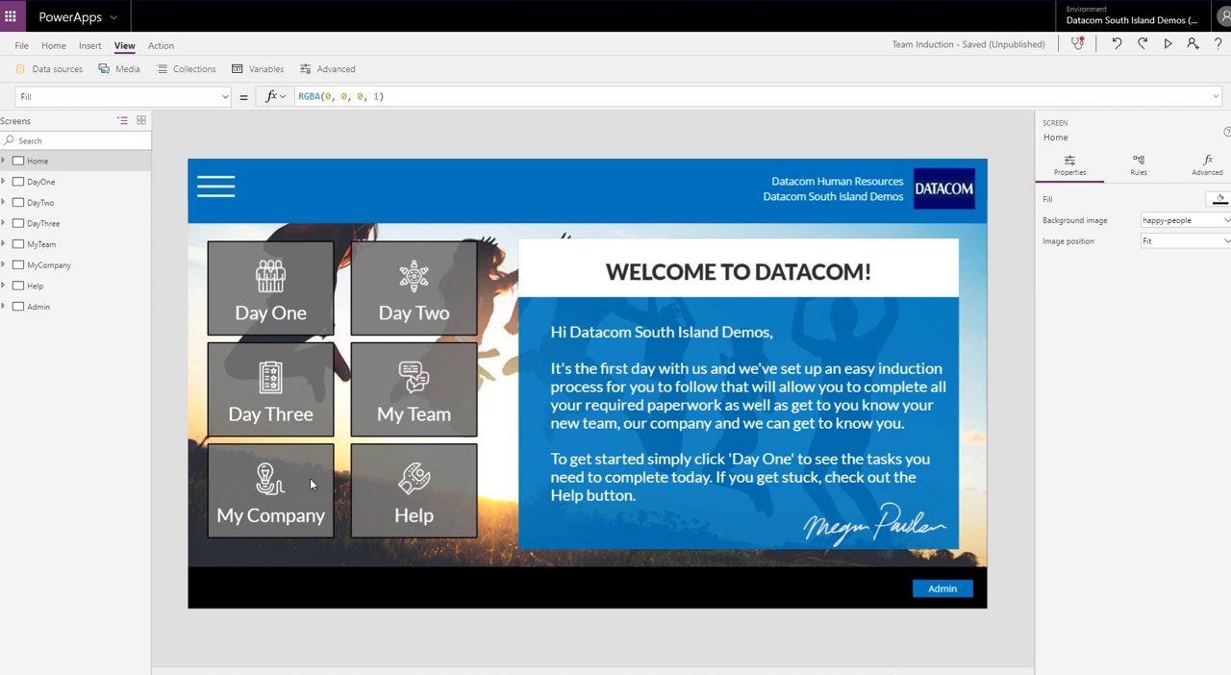
Select the home menu gallery galHomeMenu and inspect the formula behind its WrapCount property
click(344, 415)
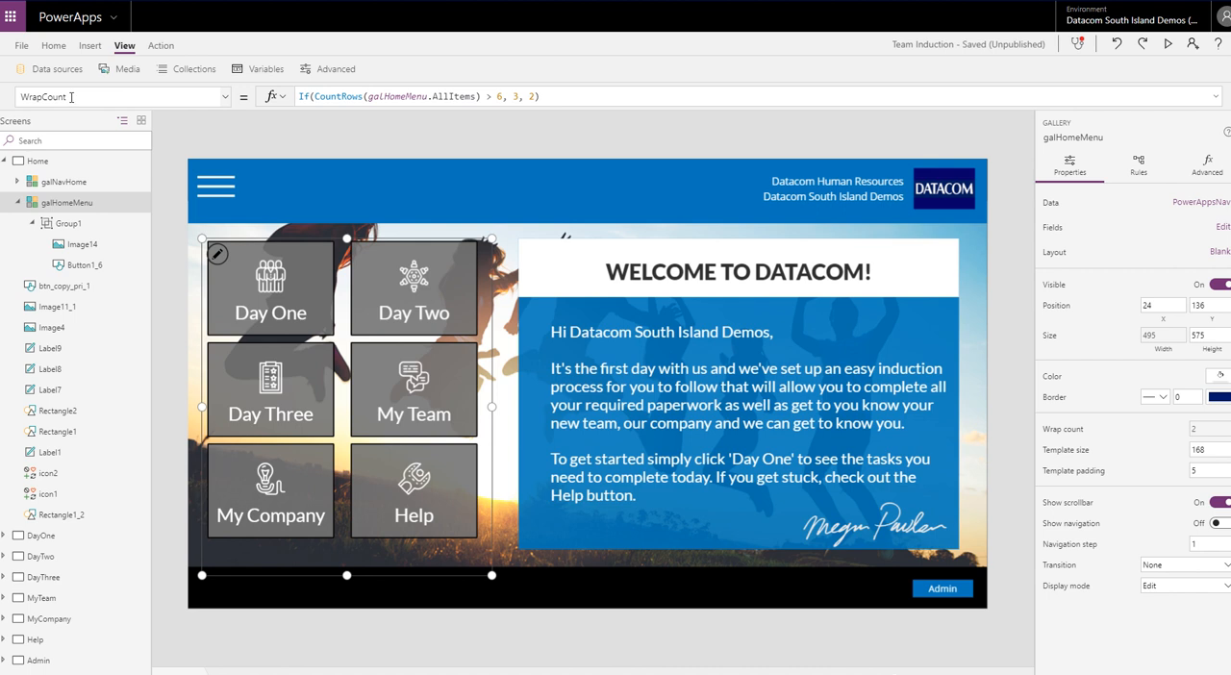
drag(63, 97, 23, 97)
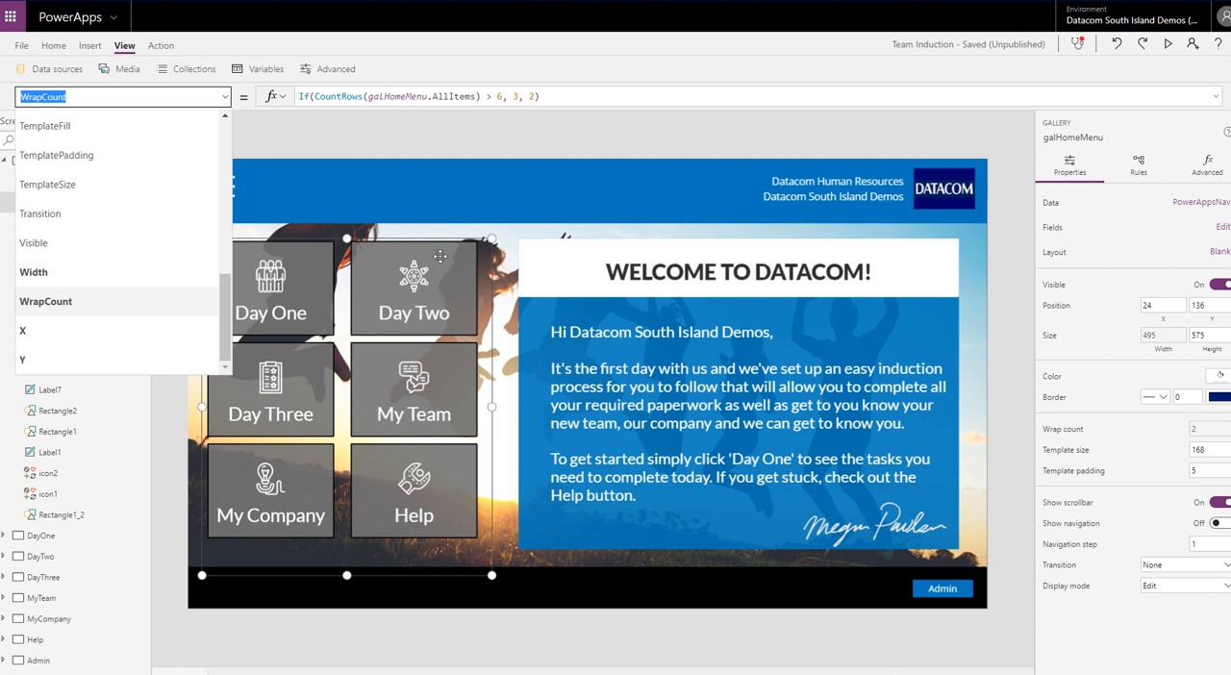
click(320, 145)
Select the blue welcome rectangle, Rectangle1, and display the formula of its X property
click(535, 350)
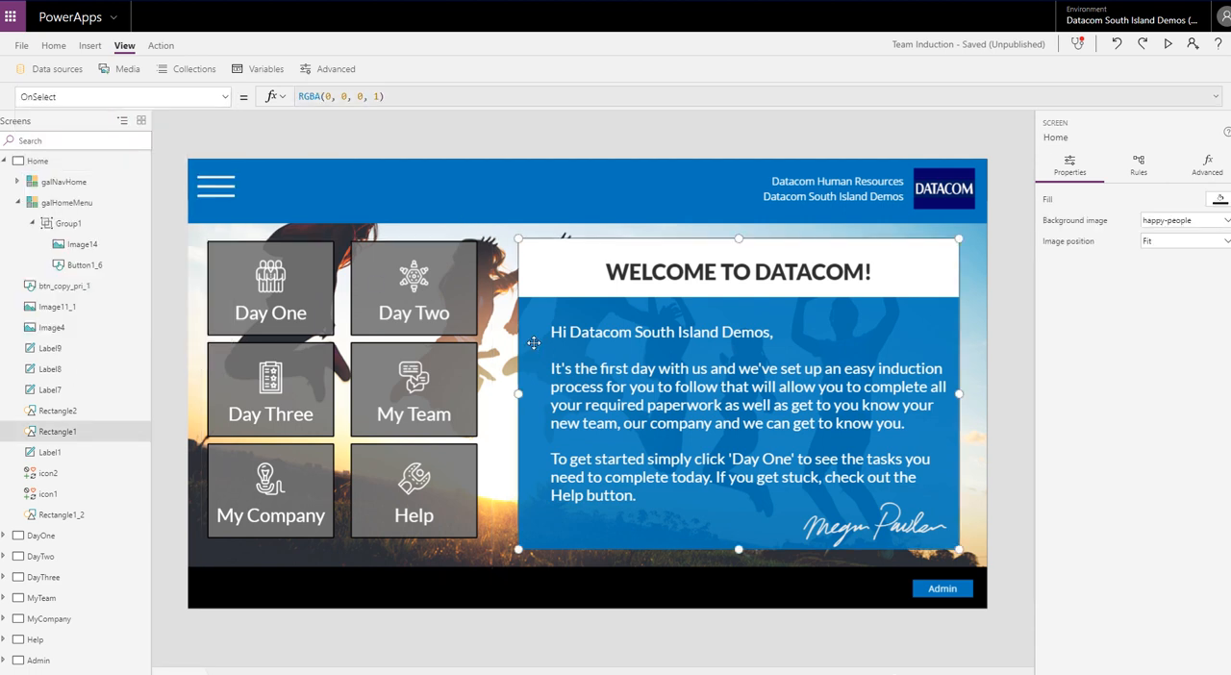
click(227, 100)
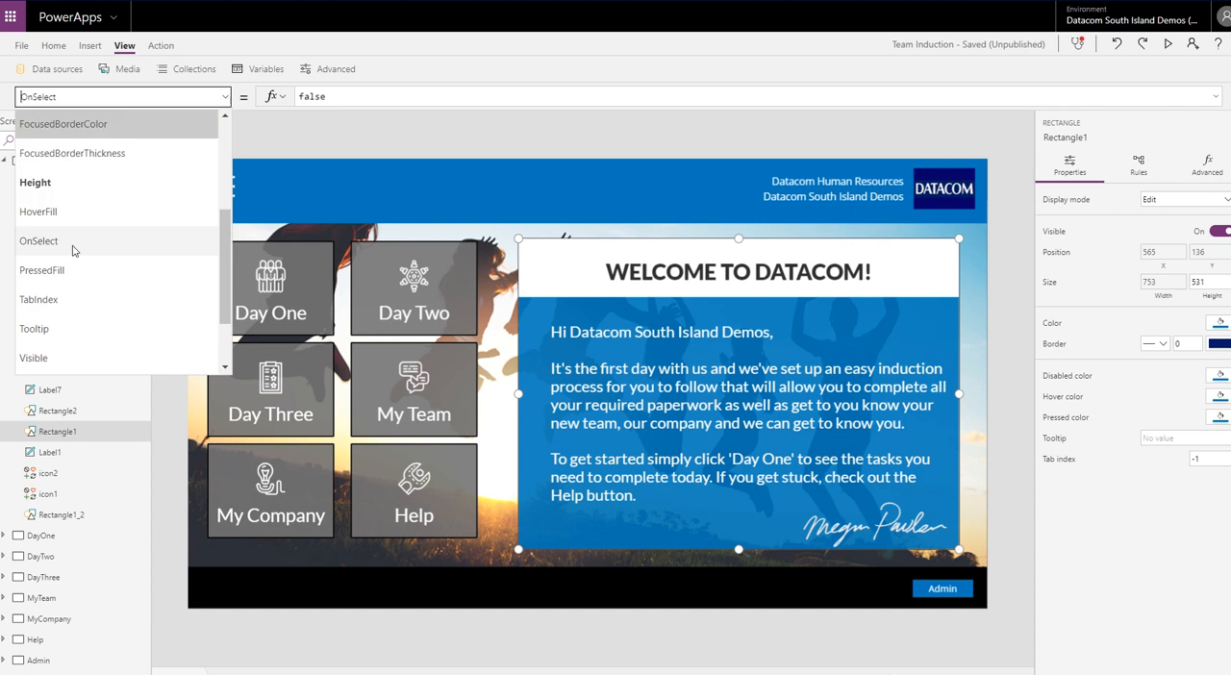
scroll(87, 274, down, 5)
click(41, 328)
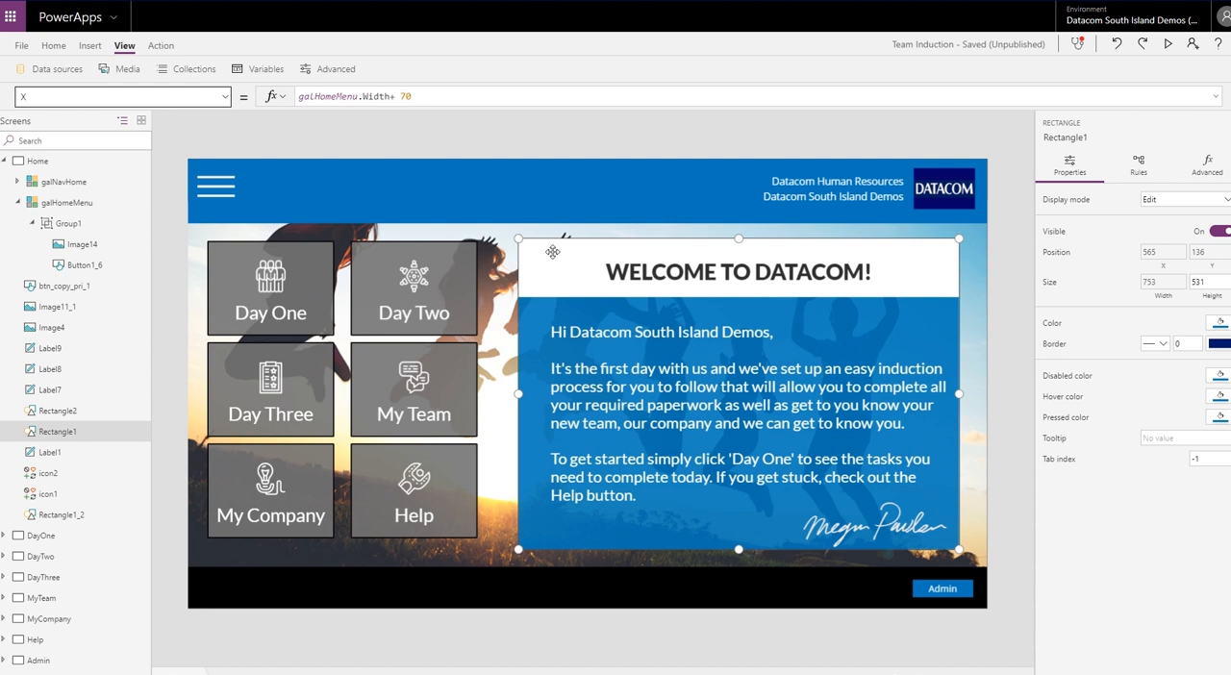
Inspect the welcome rectangle's Width formula, including its row-count condition and the two width values it chooses between
click(225, 96)
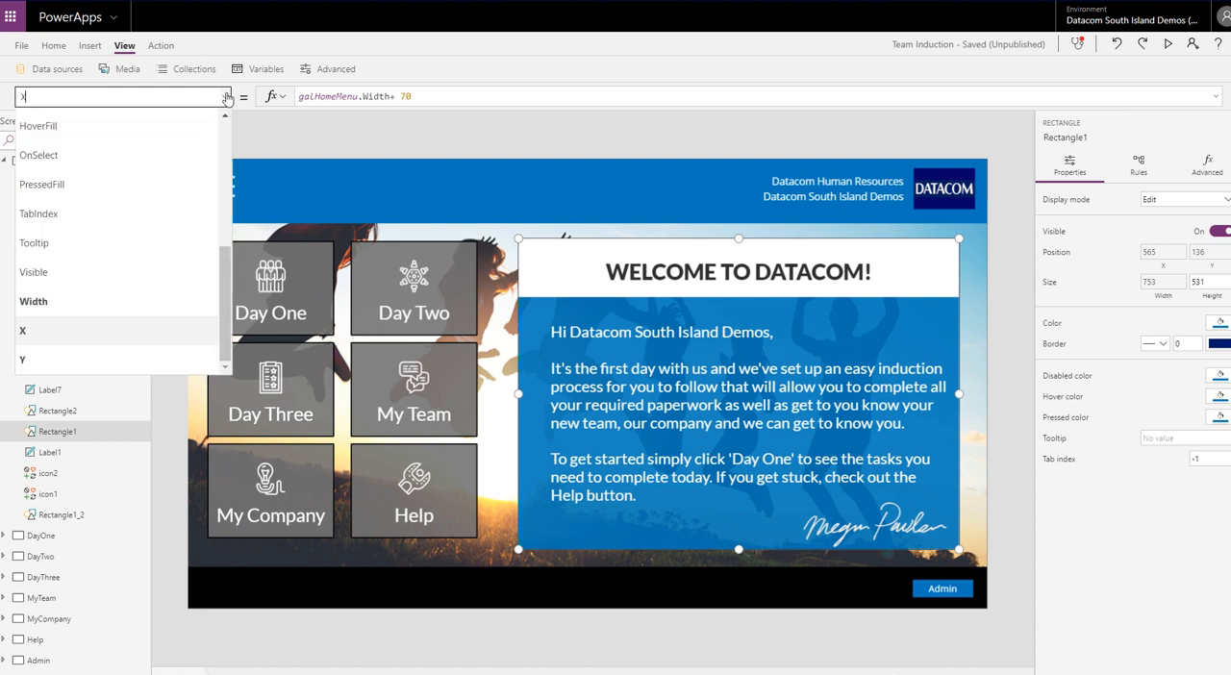
click(85, 301)
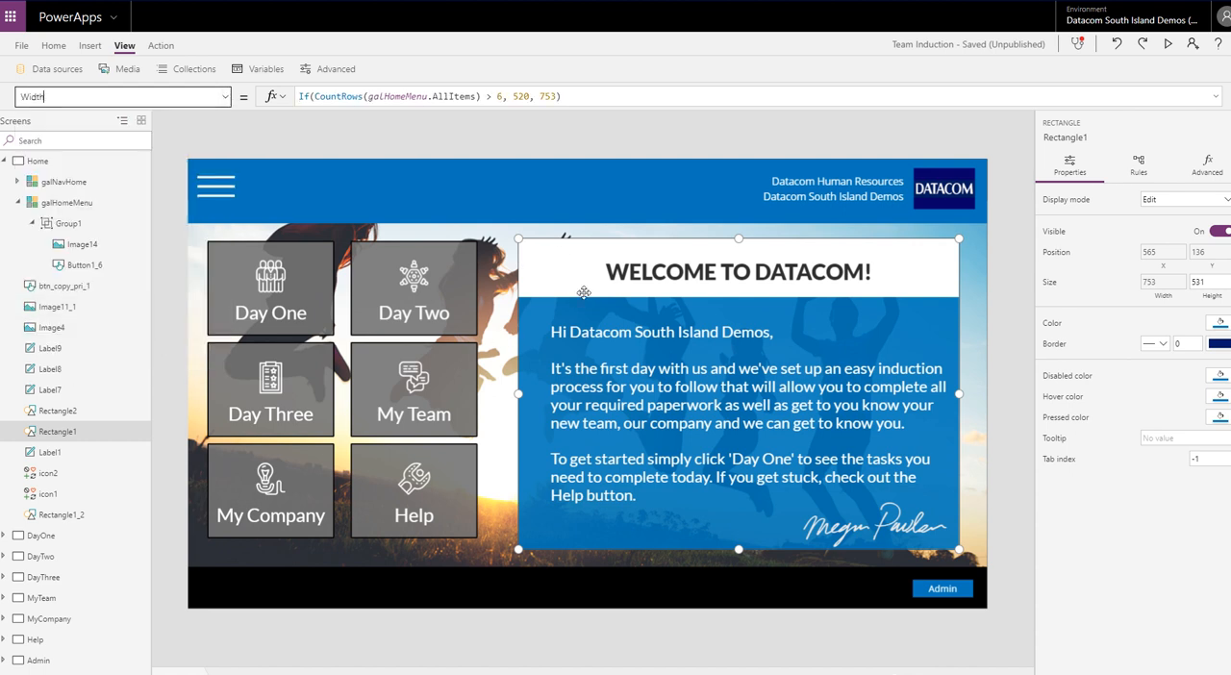
click(487, 97)
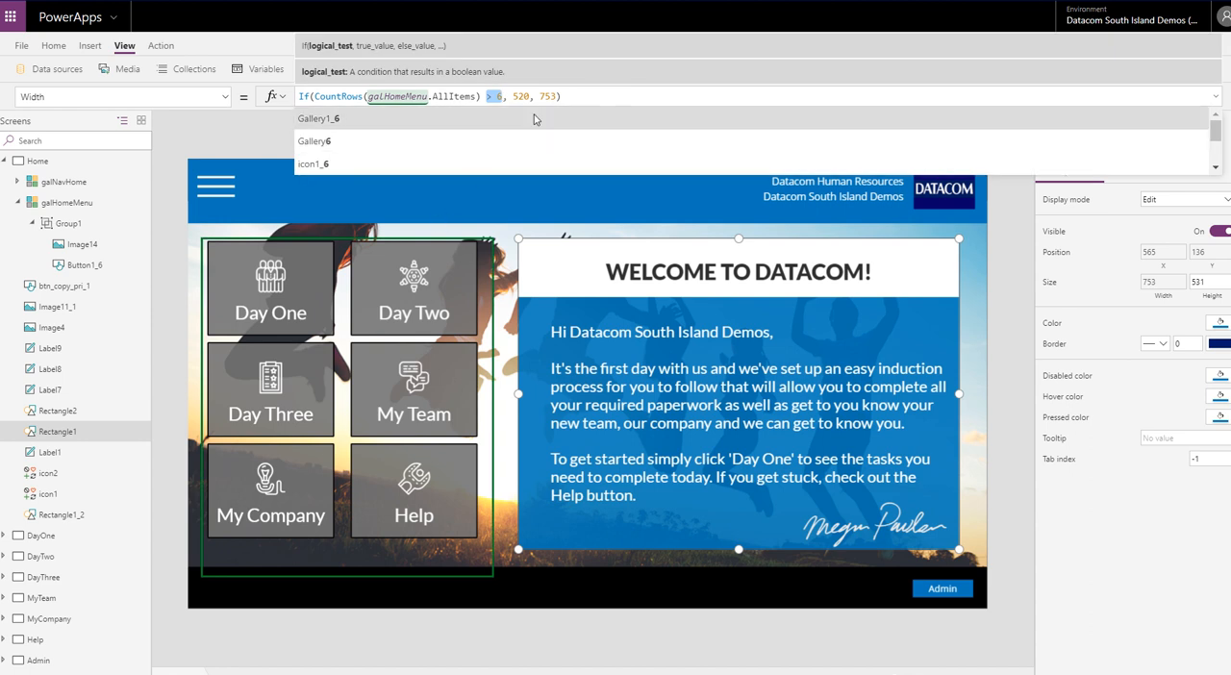
double_click(527, 96)
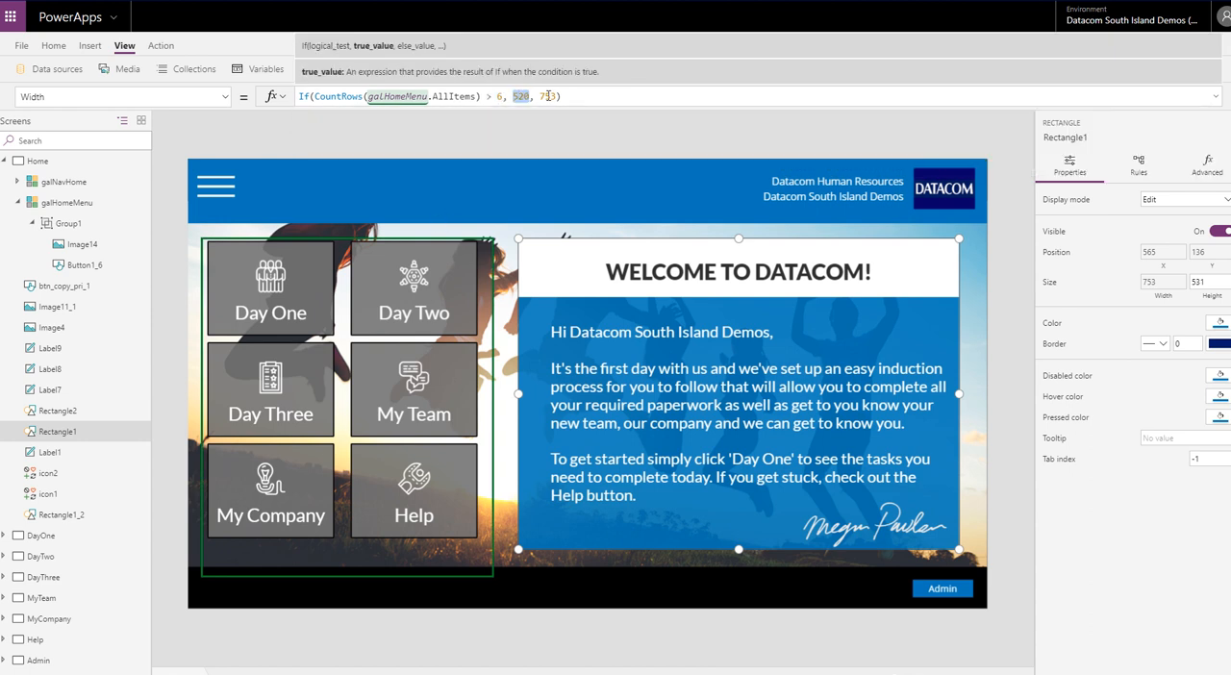
double_click(547, 96)
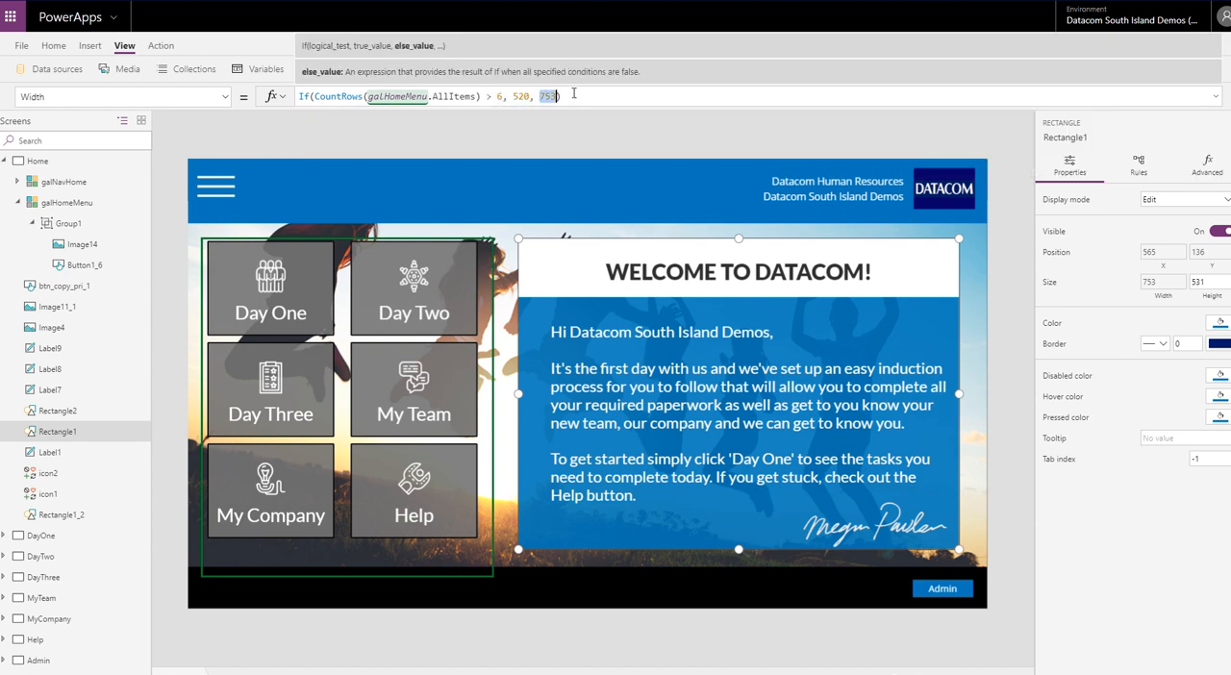
click(557, 96)
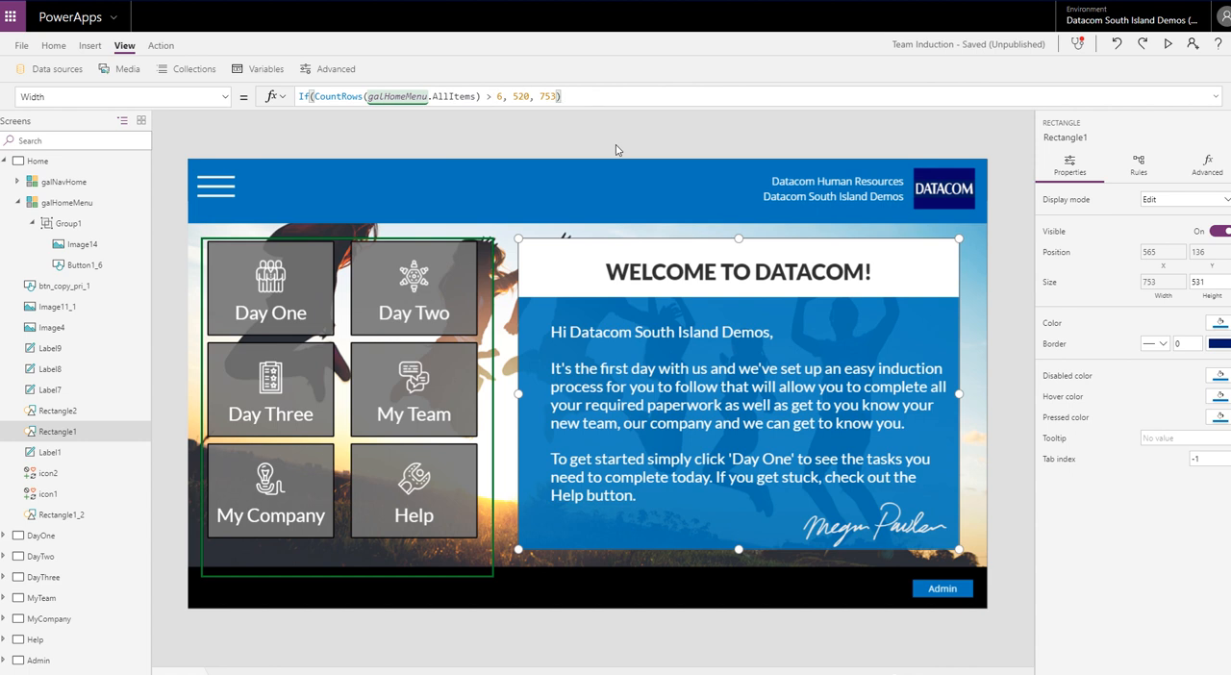
click(670, 136)
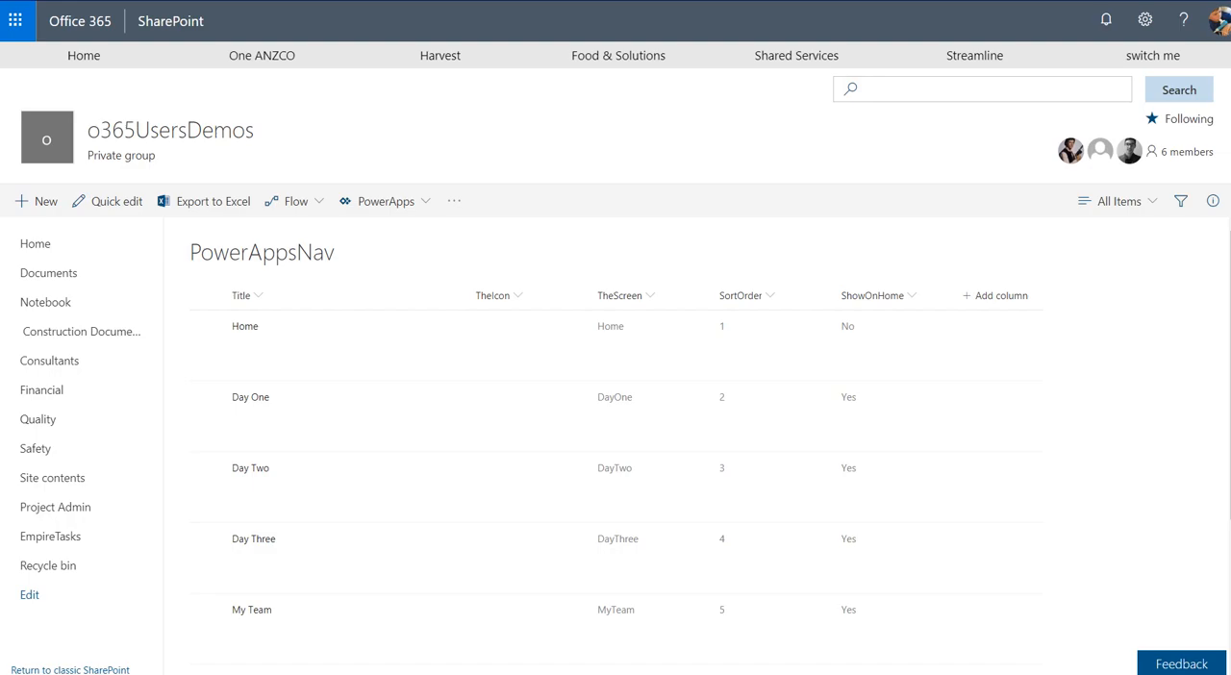
In the SharePoint PowerAppsNav list, locate the New Item entry and put the list into quick edit mode
scroll(464, 417, down, 3)
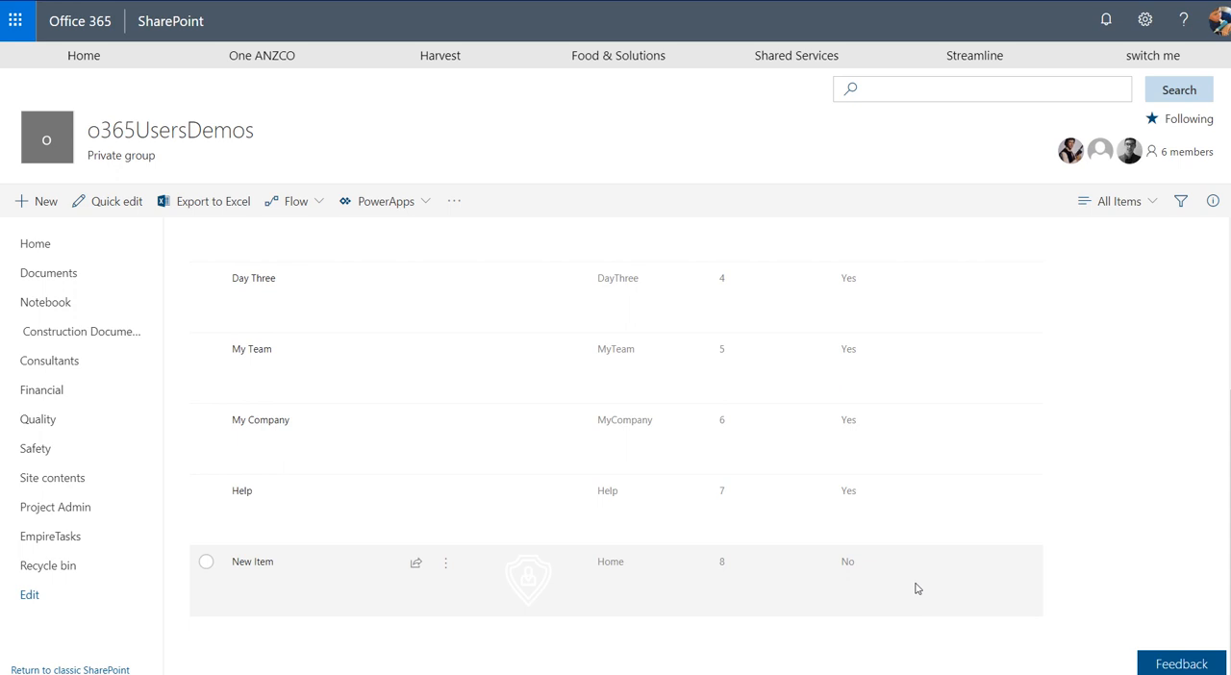
click(711, 578)
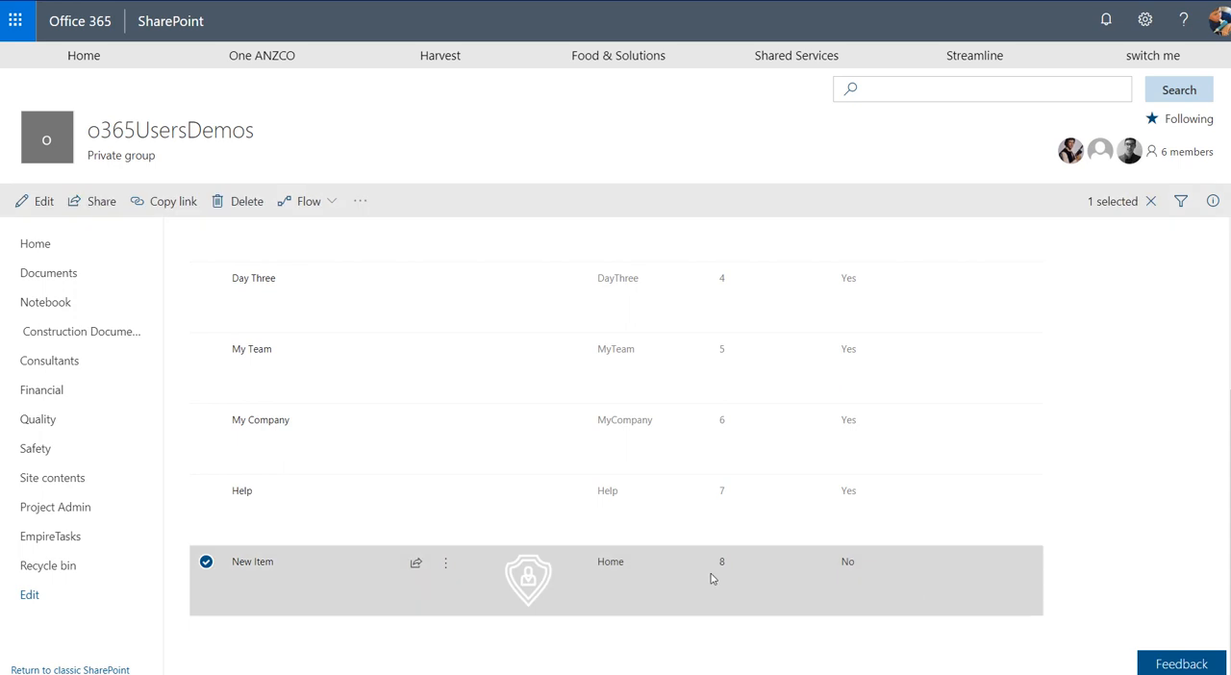
click(1077, 583)
click(124, 204)
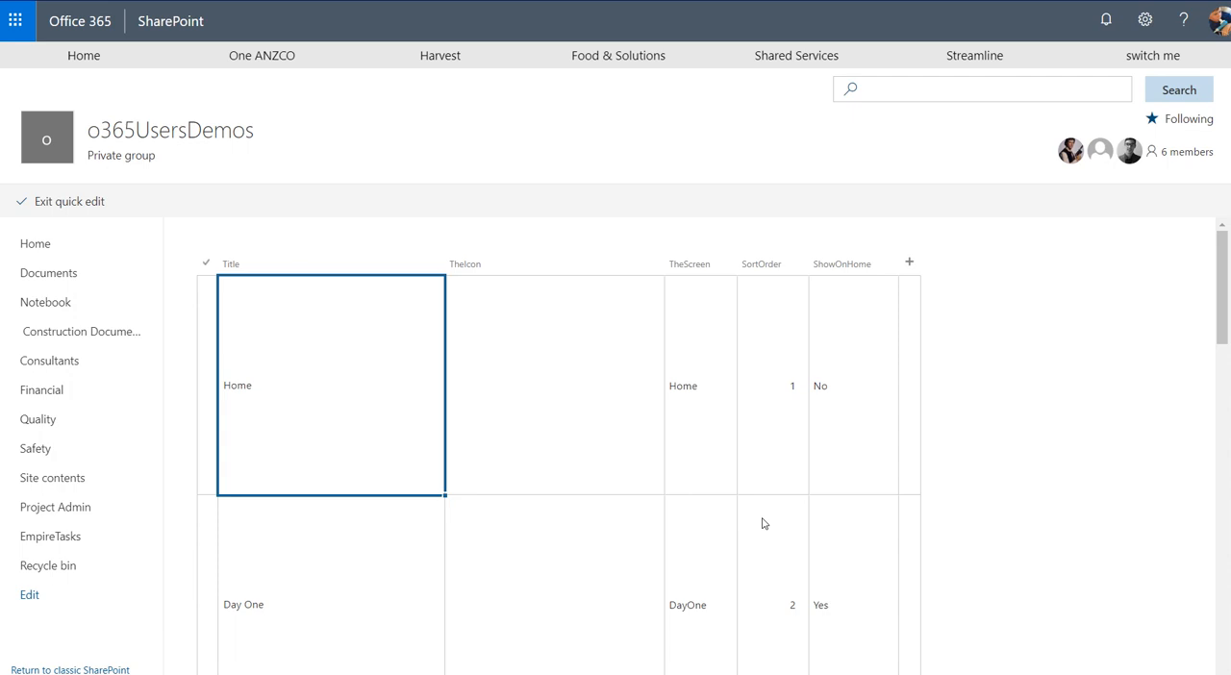
Set ShowOnHome to Yes for New Item, leave quick edit and check the entry in the list
scroll(763, 523, down, 12)
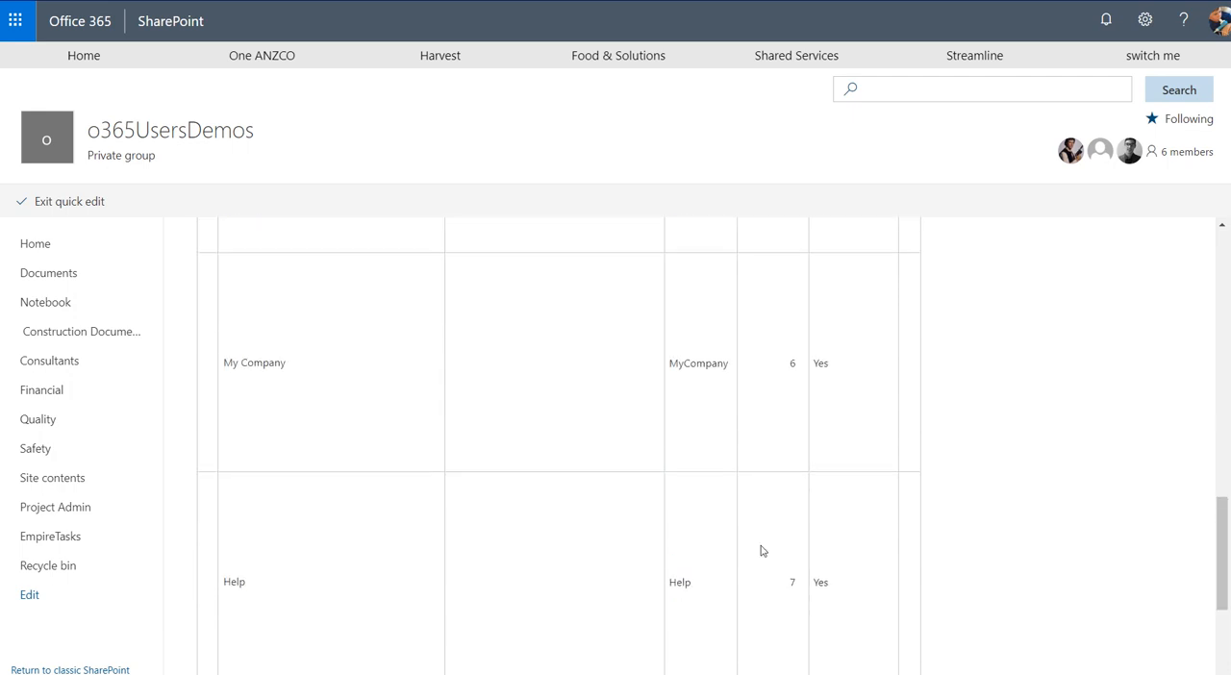
scroll(766, 533, down, 3)
click(834, 519)
click(819, 515)
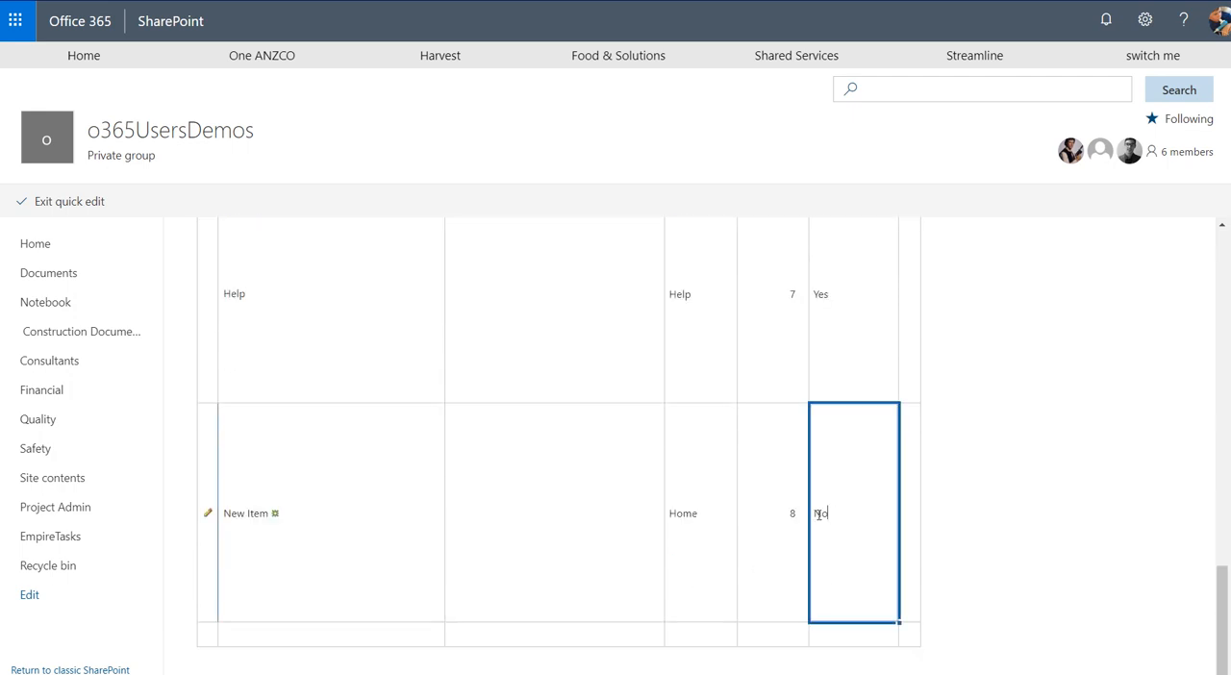
drag(816, 515, 833, 514)
text(Yes)
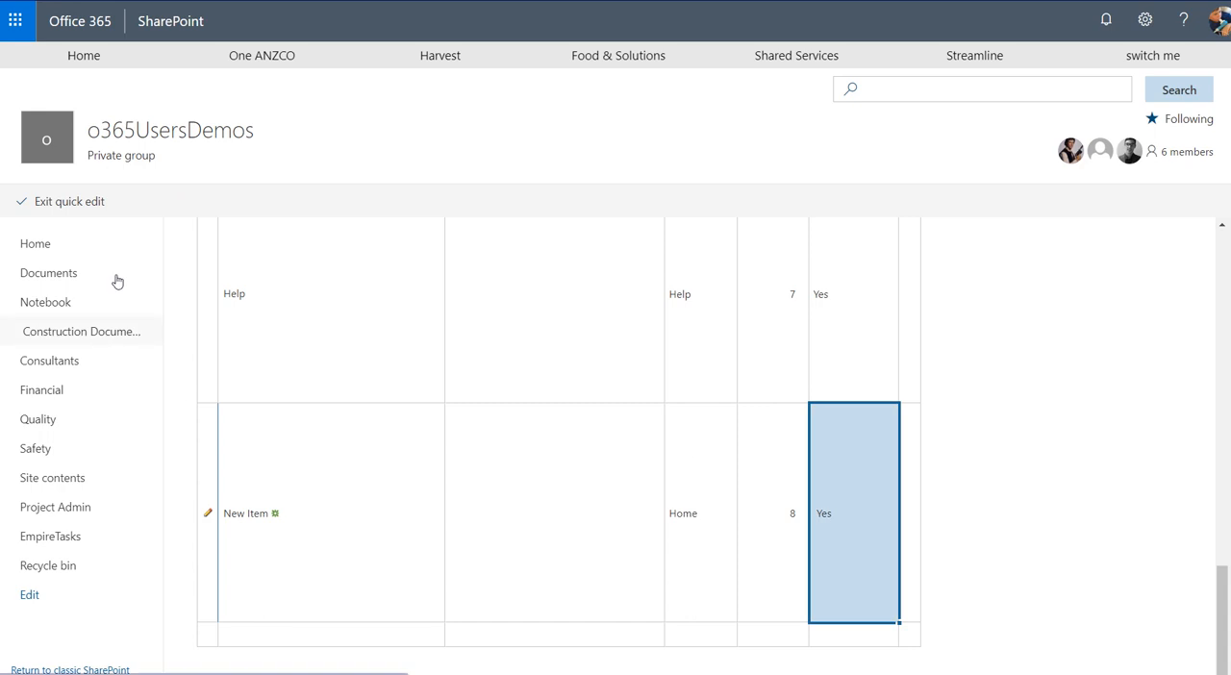
click(77, 202)
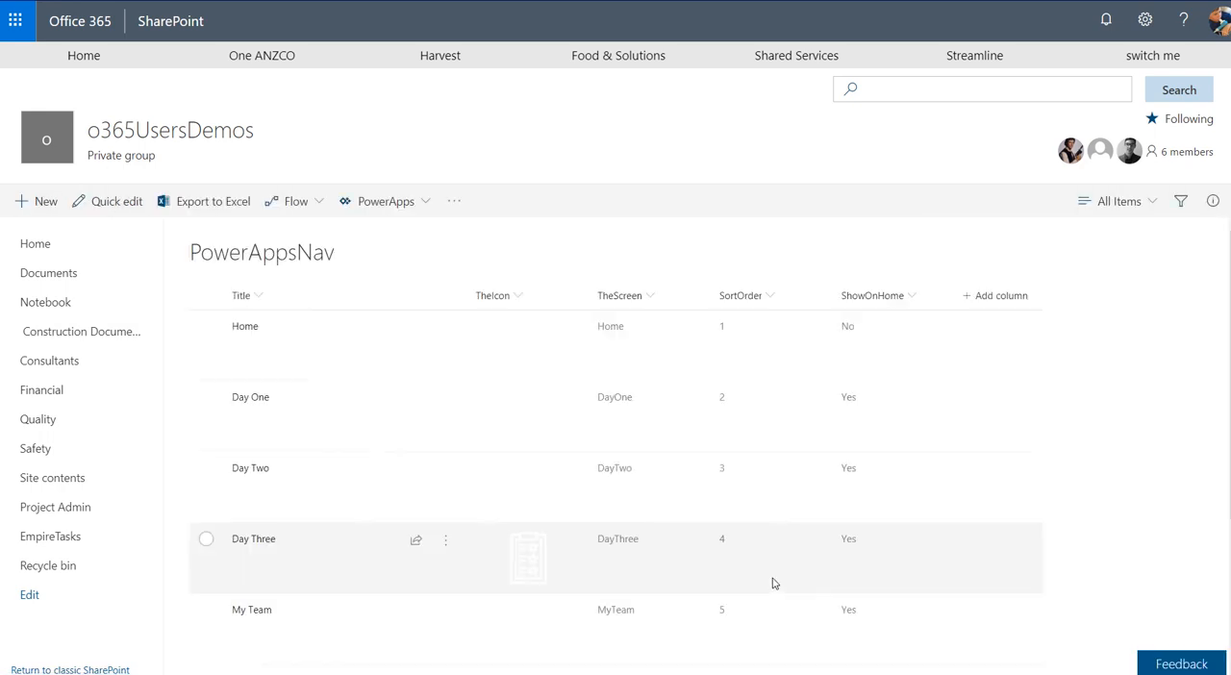
scroll(805, 583, down, 5)
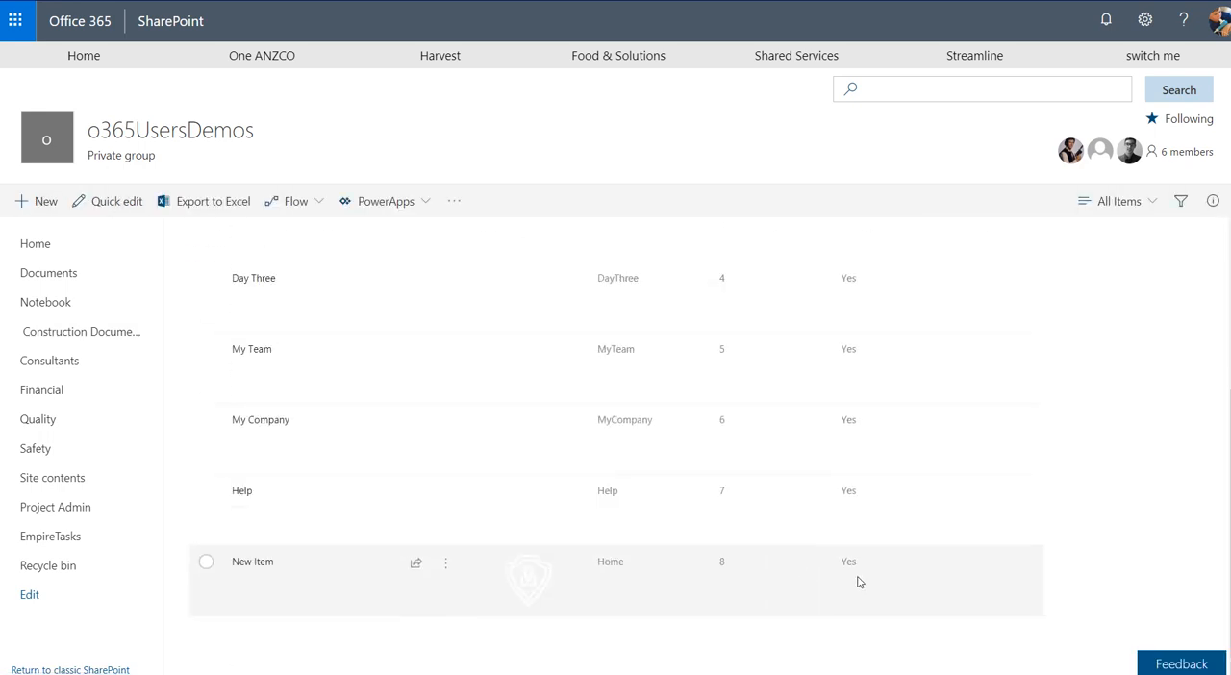
scroll(838, 554, up, 1)
scroll(788, 333, up, 2)
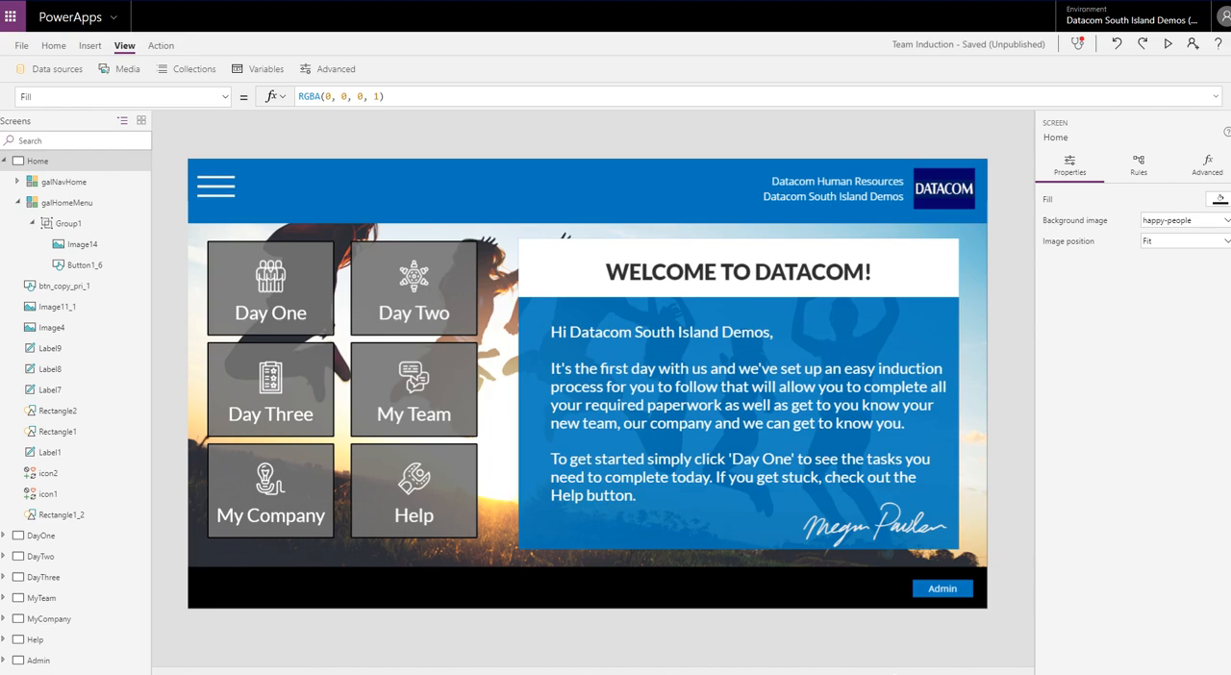
Back in PowerApps, inspect the Items formula of galHomeMenu, focusing on its ShowOnHome filter condition
click(484, 341)
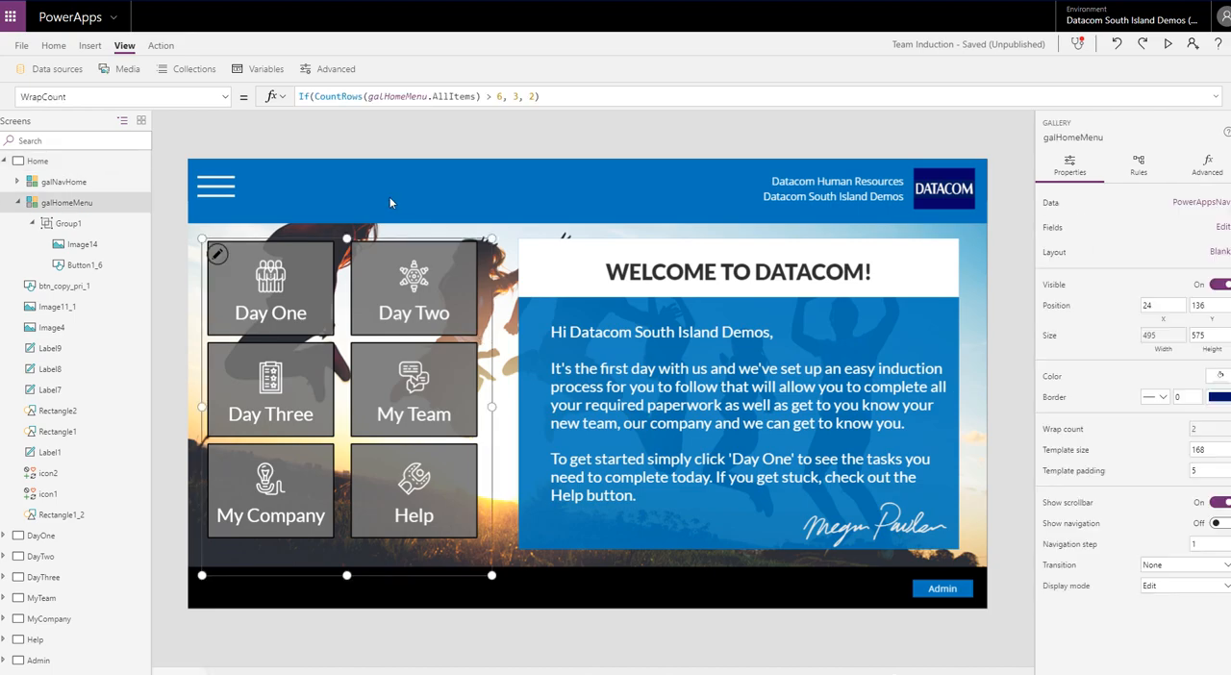
click(224, 94)
scroll(28, 314, up, 5)
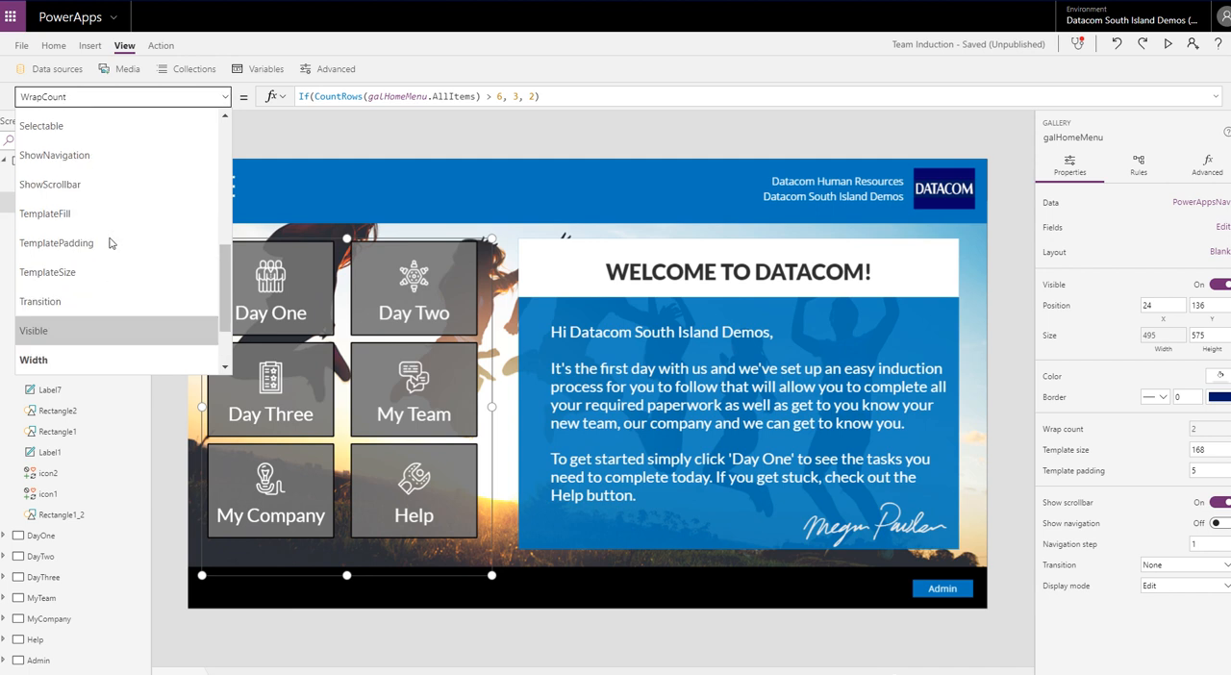
click(29, 307)
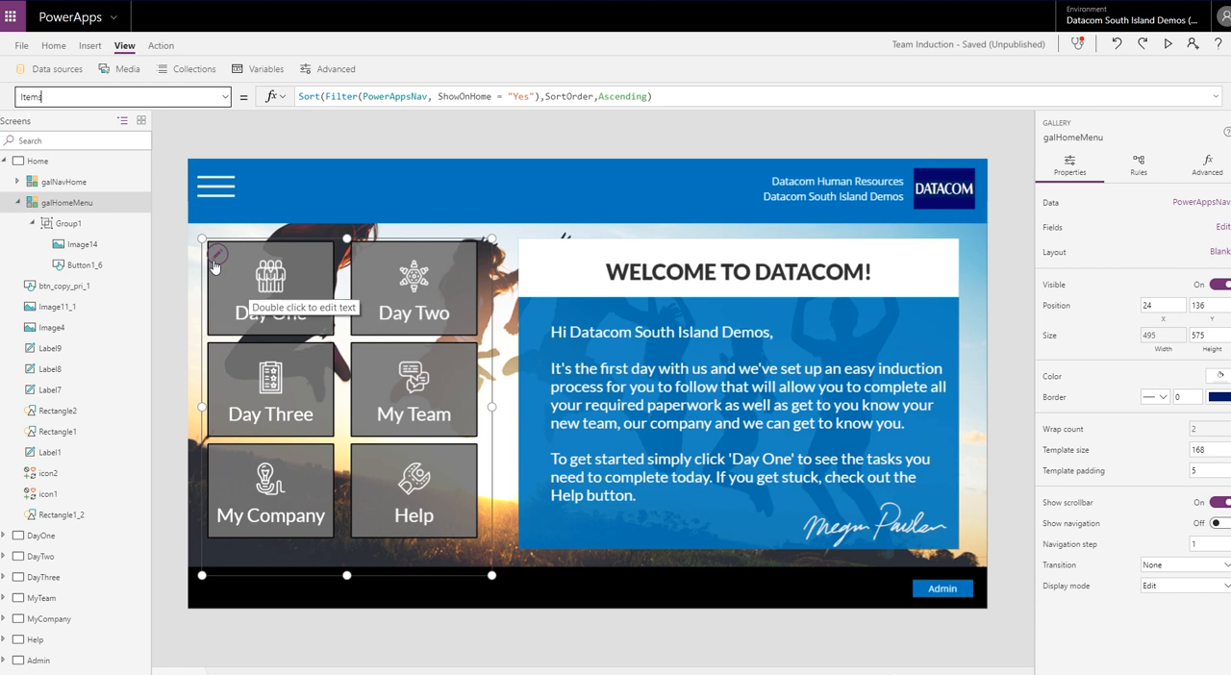
drag(437, 97, 529, 97)
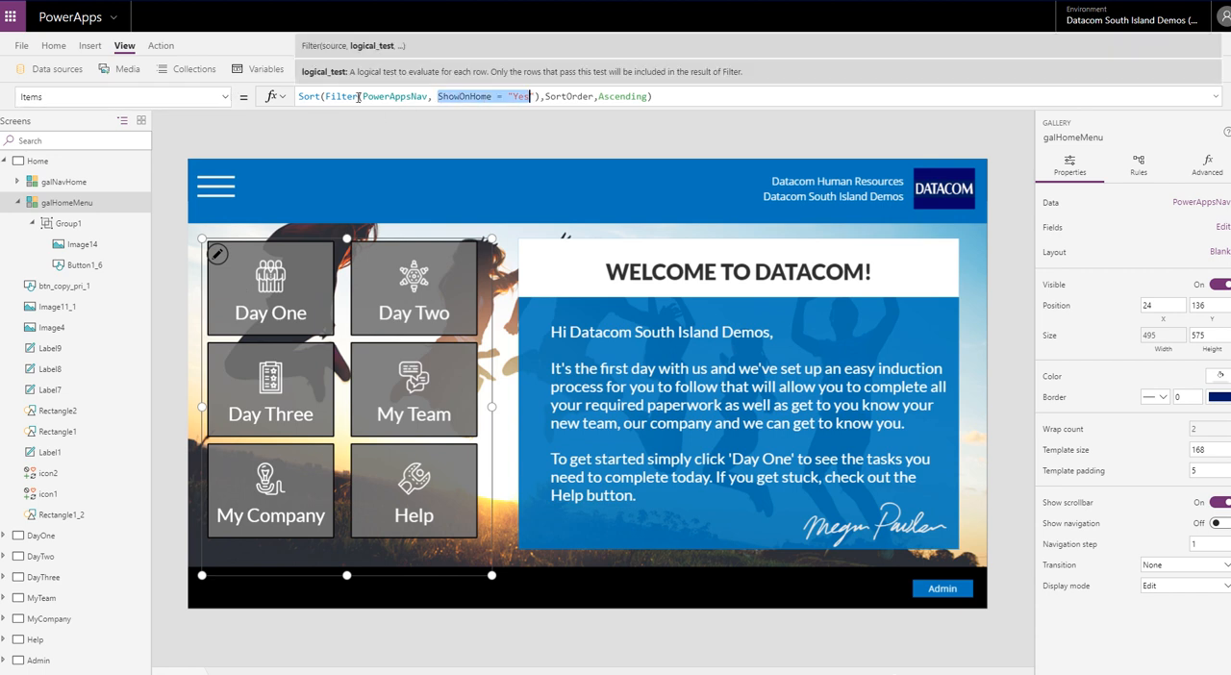
click(562, 132)
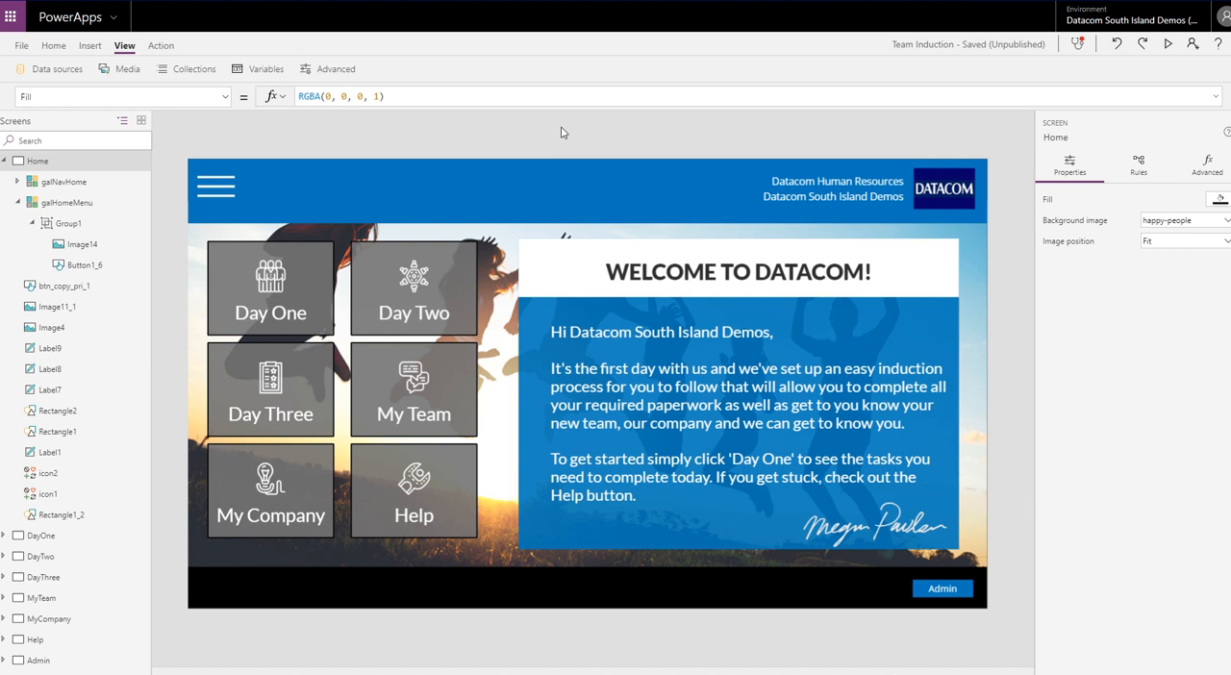
Refresh the PowerAppsNav SharePoint data source and close the data source list
click(53, 69)
click(1010, 187)
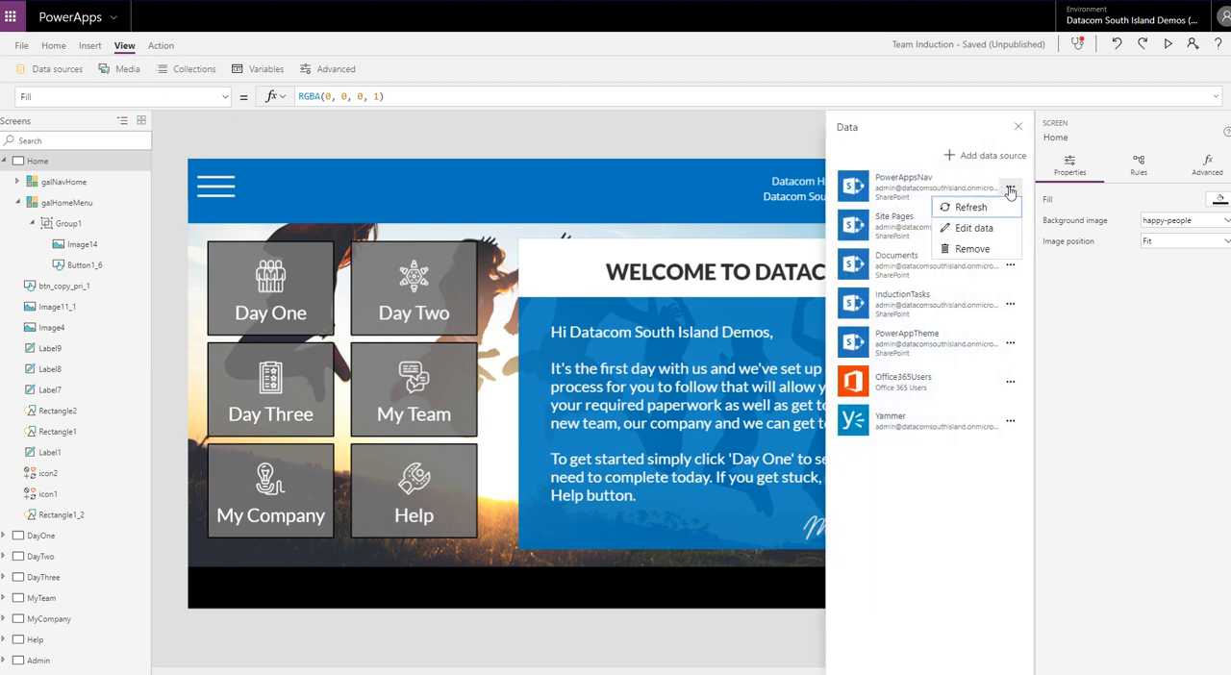
click(957, 200)
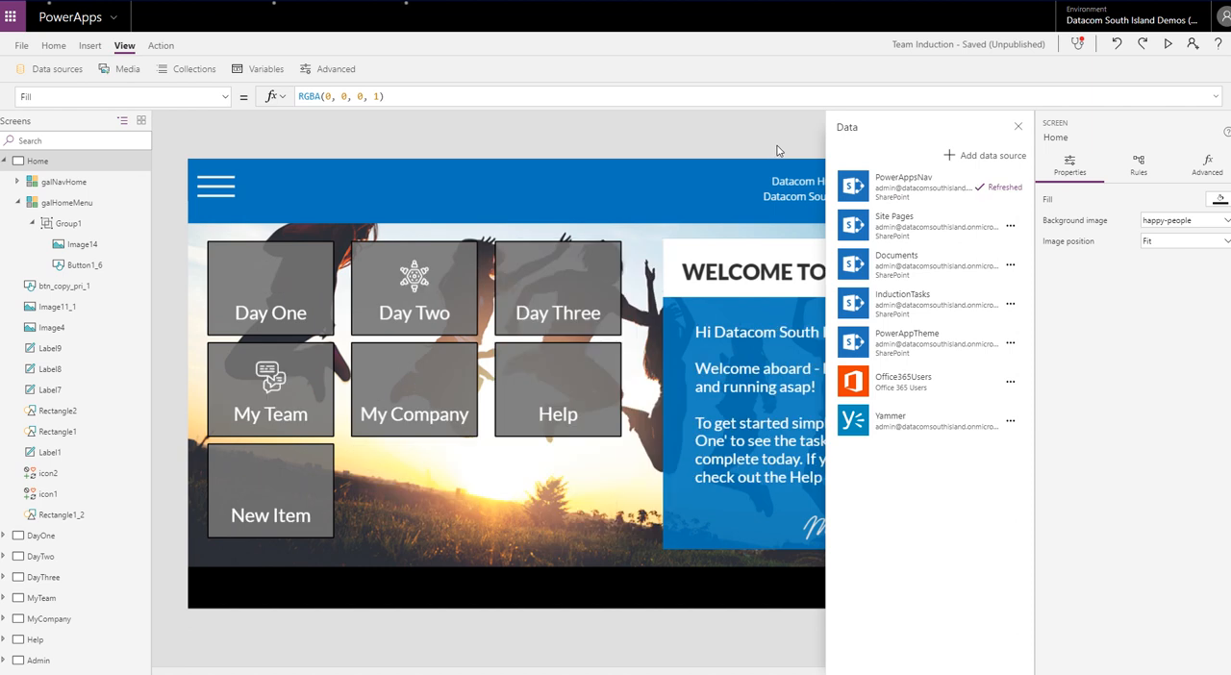
click(1021, 131)
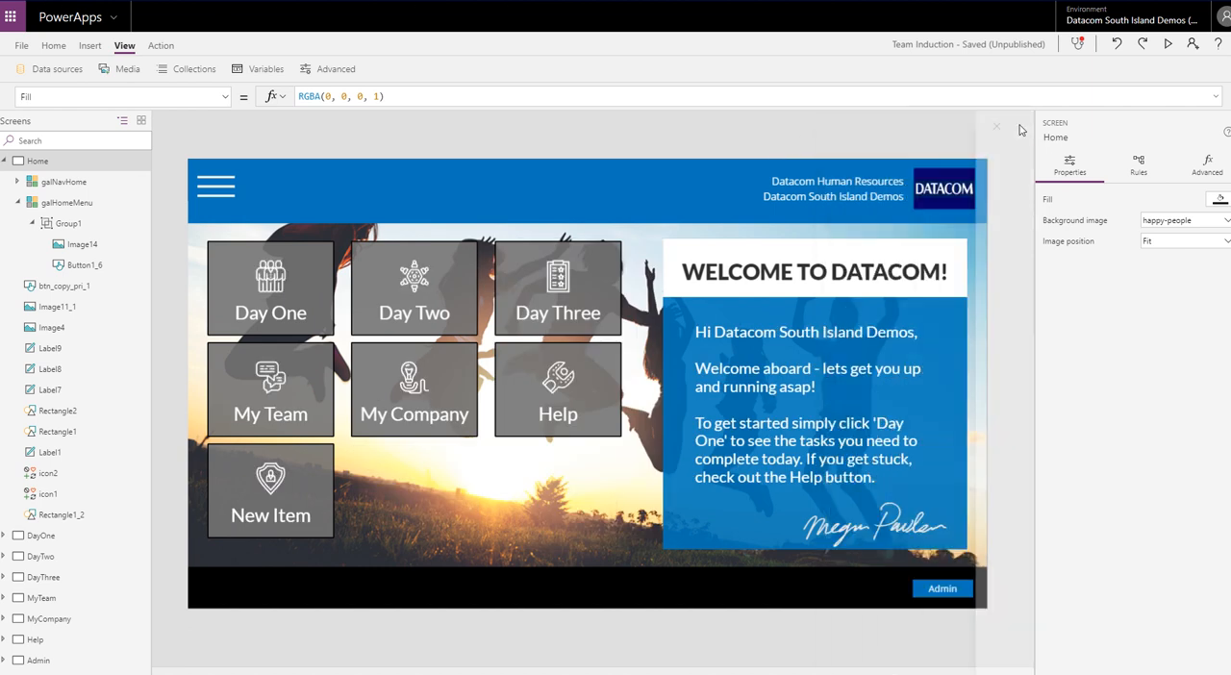
Examine the full Text formula of the welcome message label, comparing its two message variants, and collapse the formula again
click(421, 495)
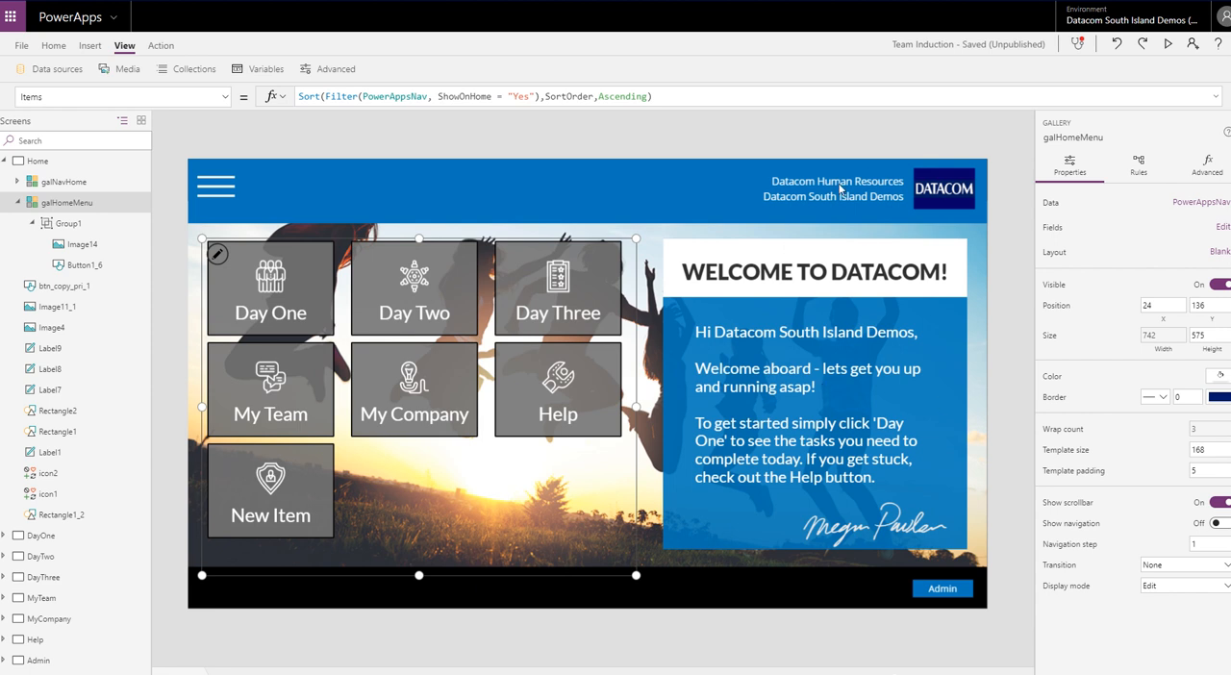
click(774, 359)
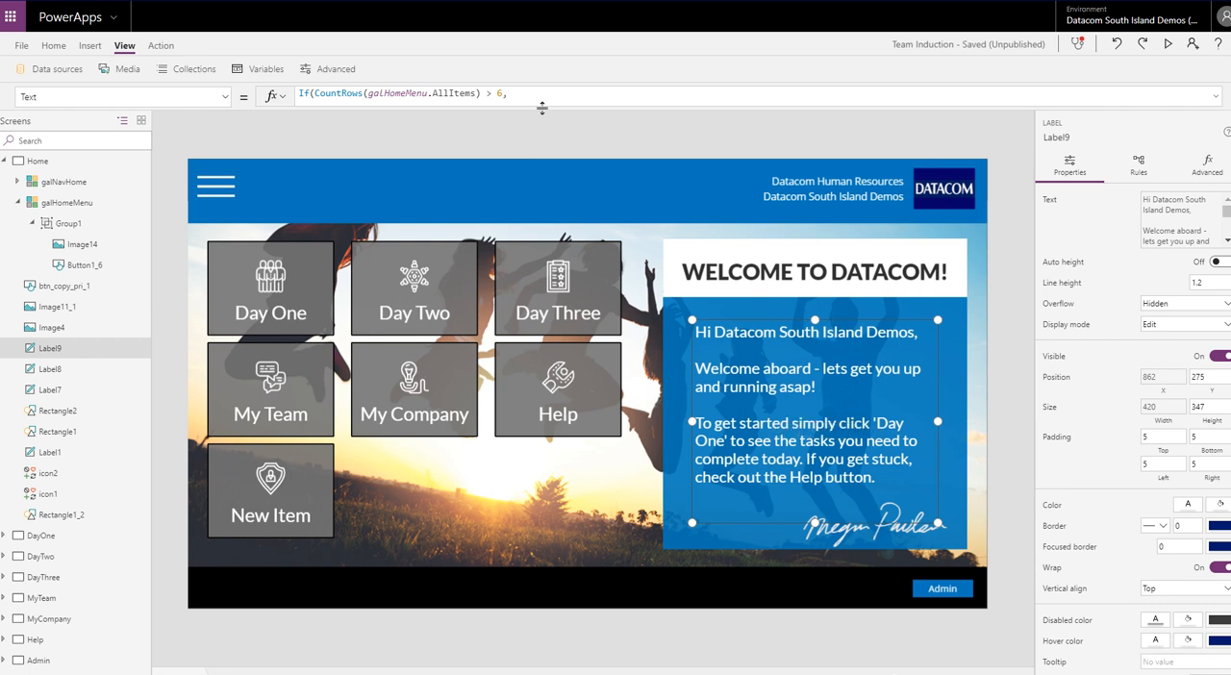
drag(543, 106, 537, 388)
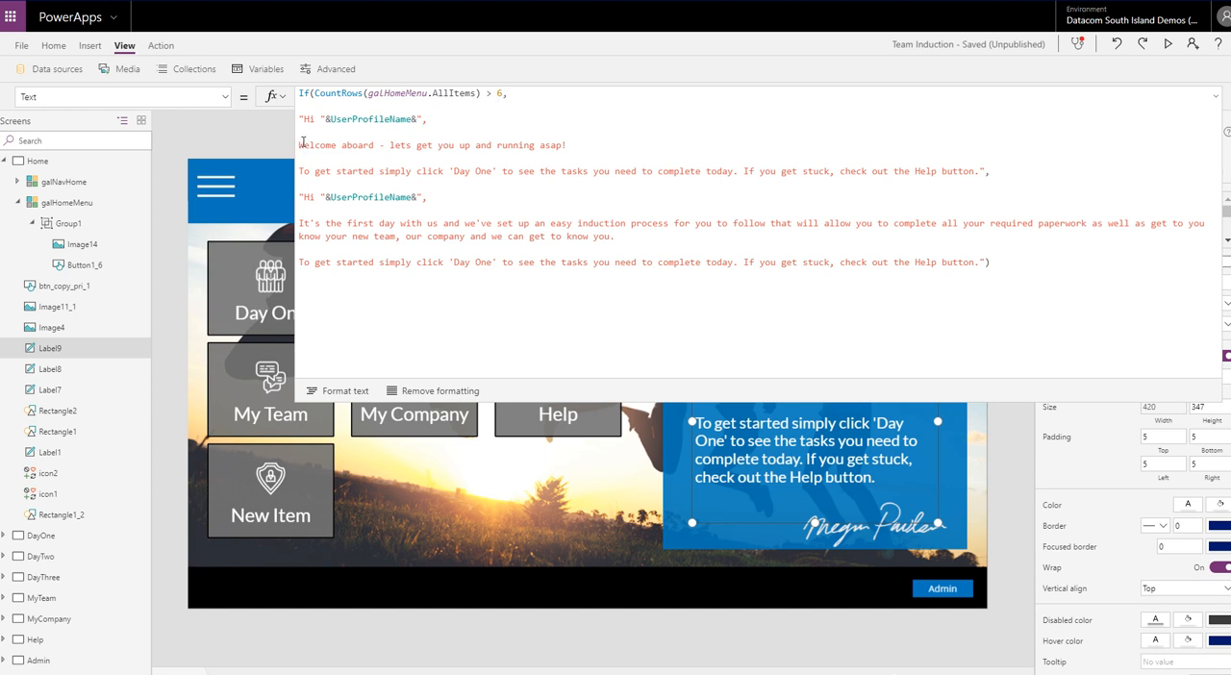
drag(301, 144, 892, 172)
click(477, 190)
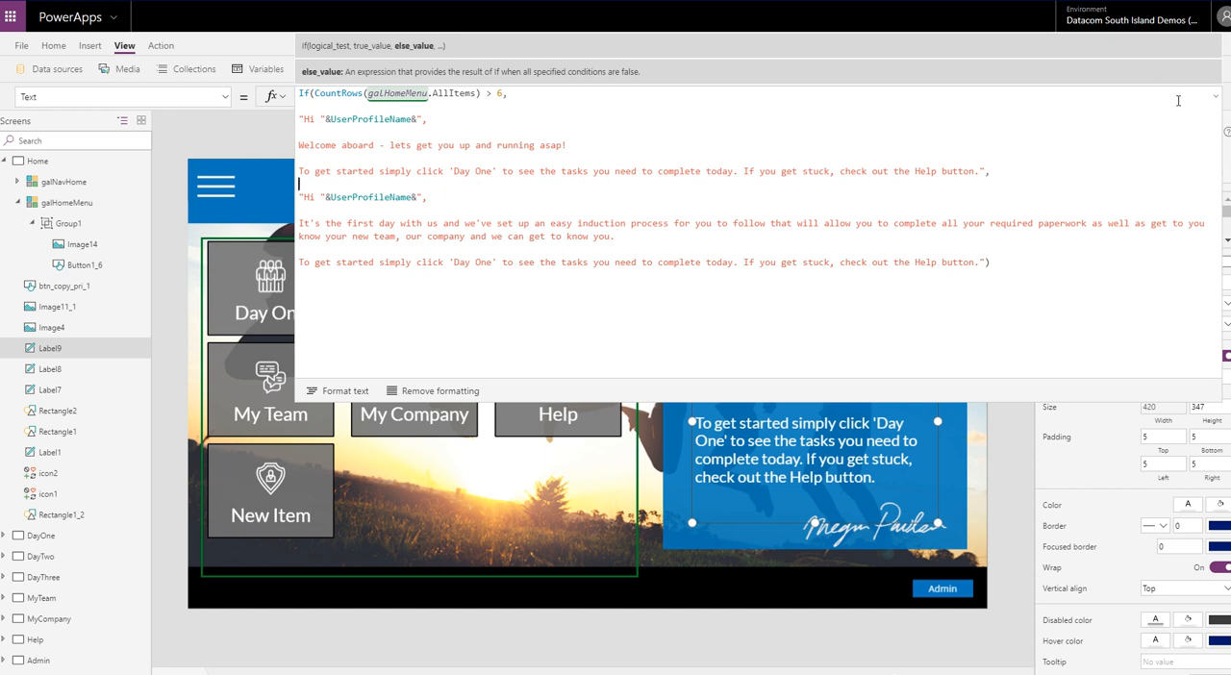
click(1214, 97)
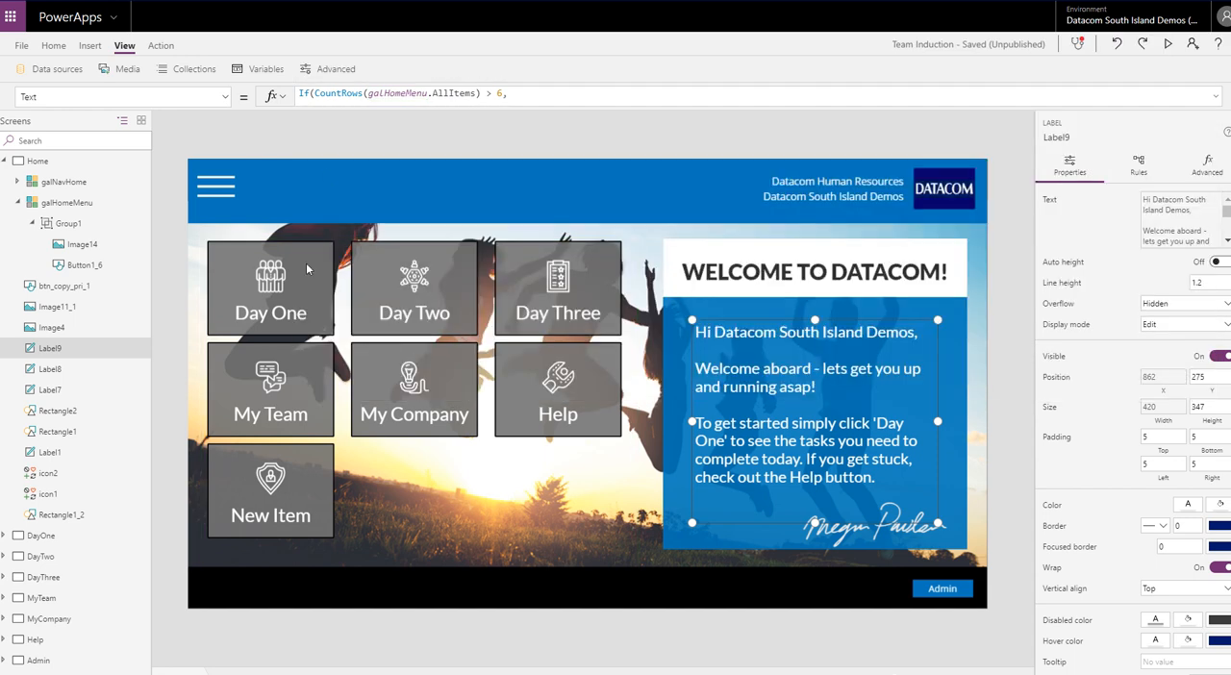
click(257, 293)
click(399, 279)
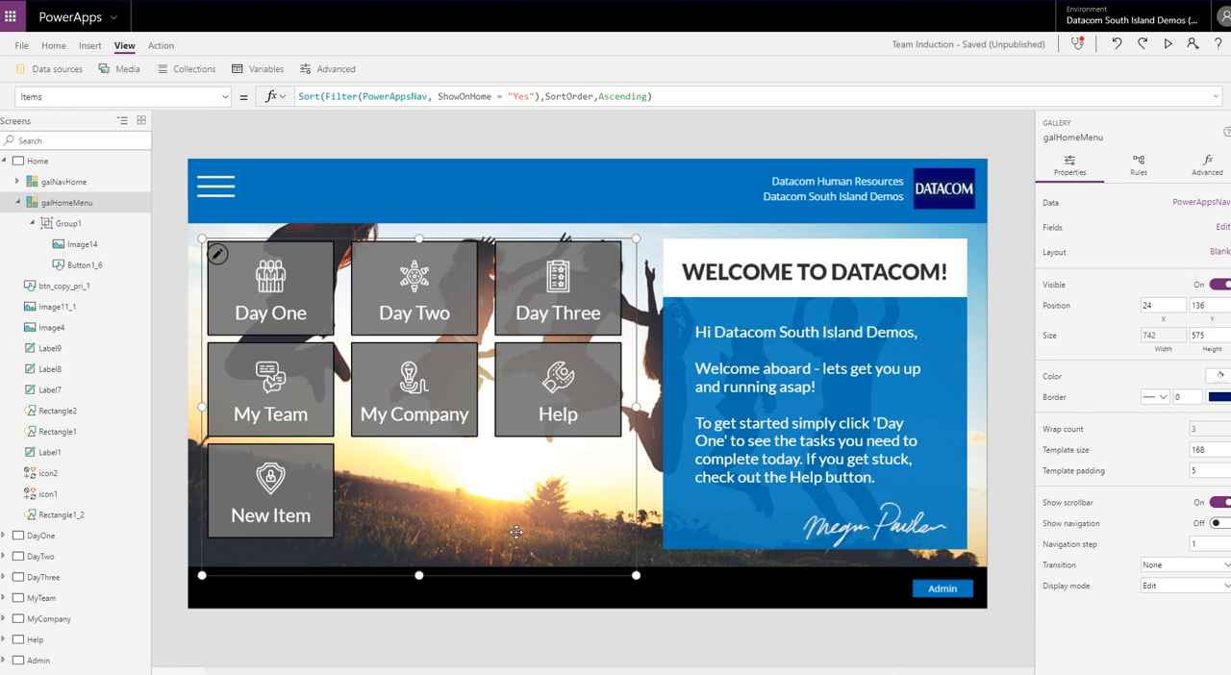
Highlight the "Yes" filter value in galHomeMenu's Items formula, and review the slide-out navigation menu down to New Item in the app preview
double_click(516, 96)
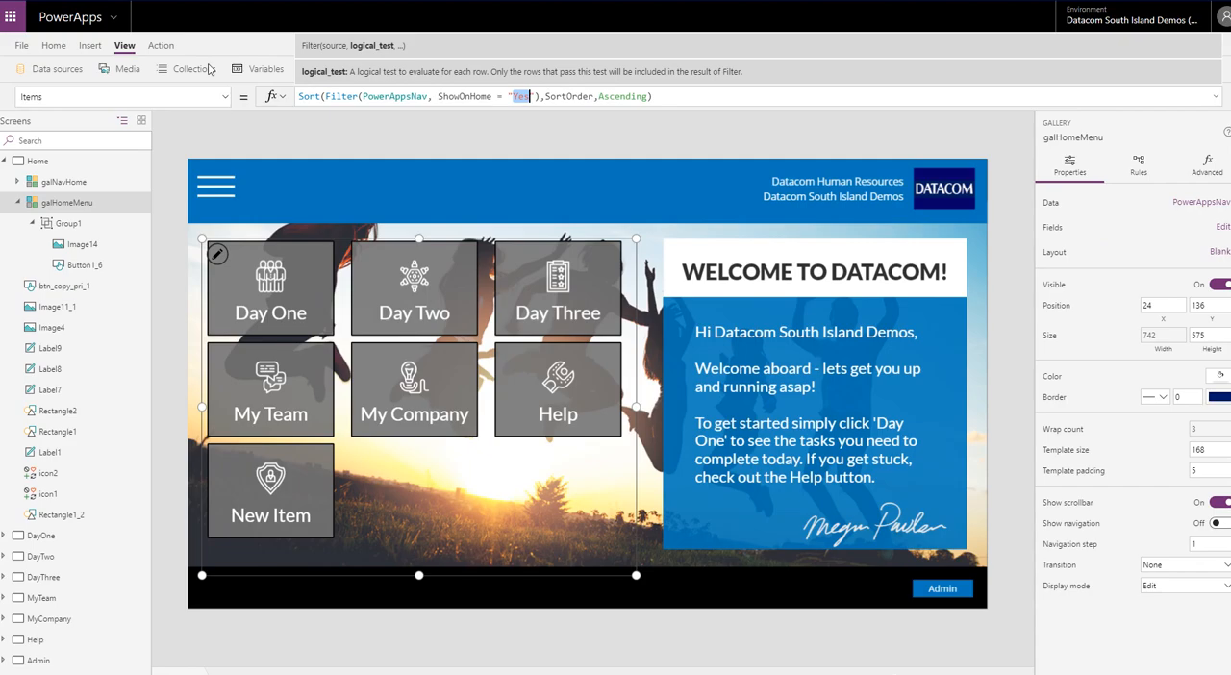
alt+click(216, 185)
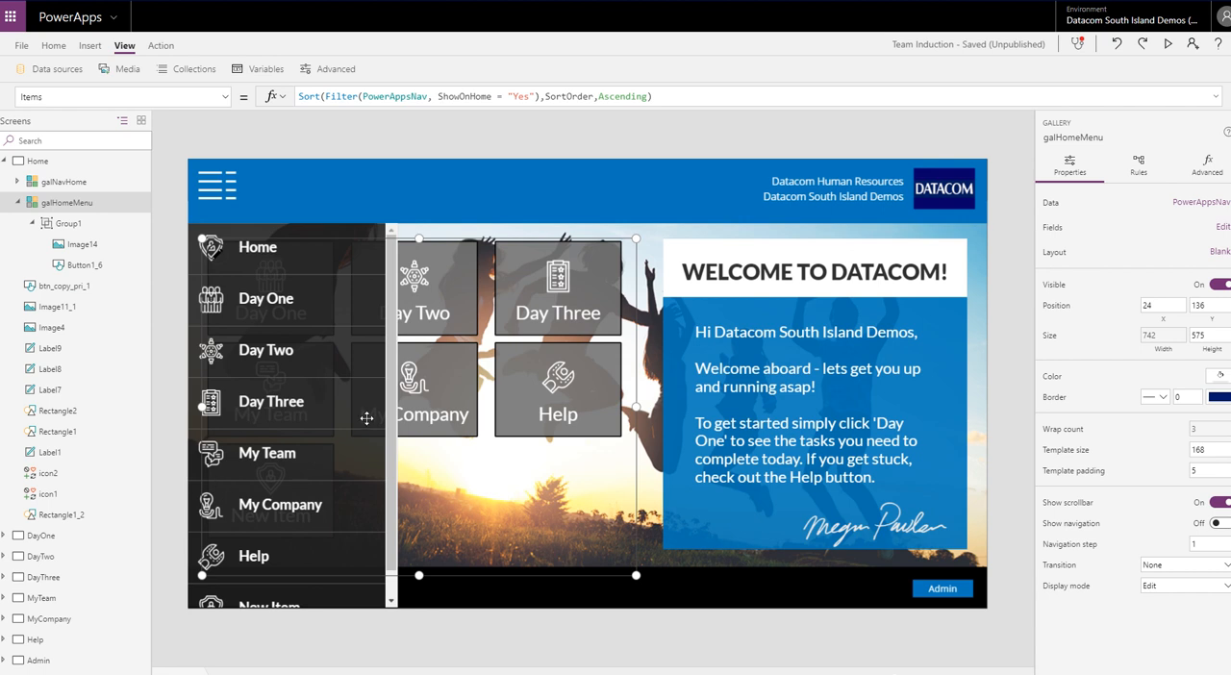
click(1169, 45)
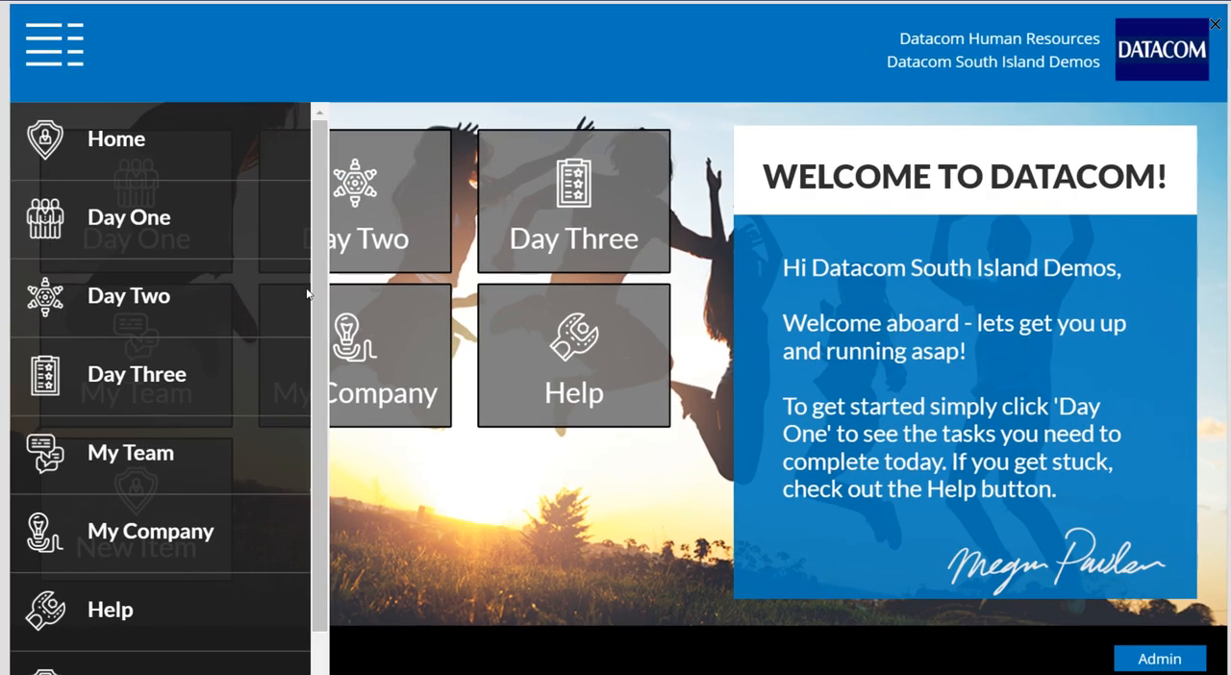
scroll(294, 462, down, 2)
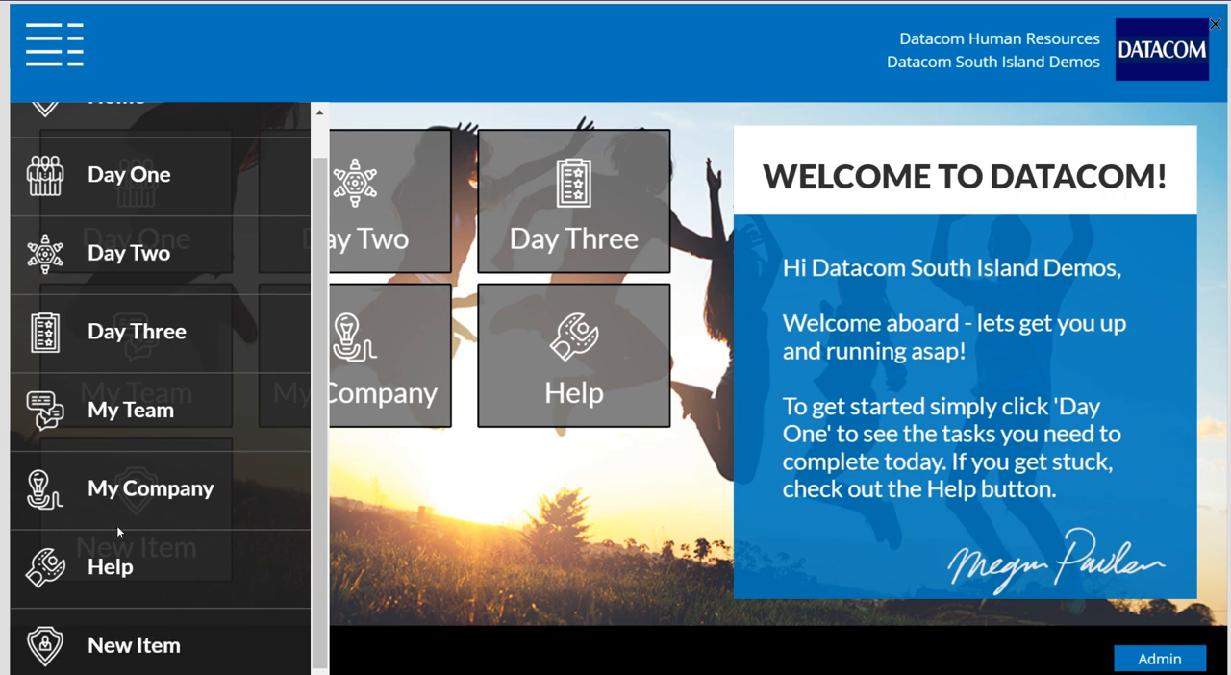
click(55, 53)
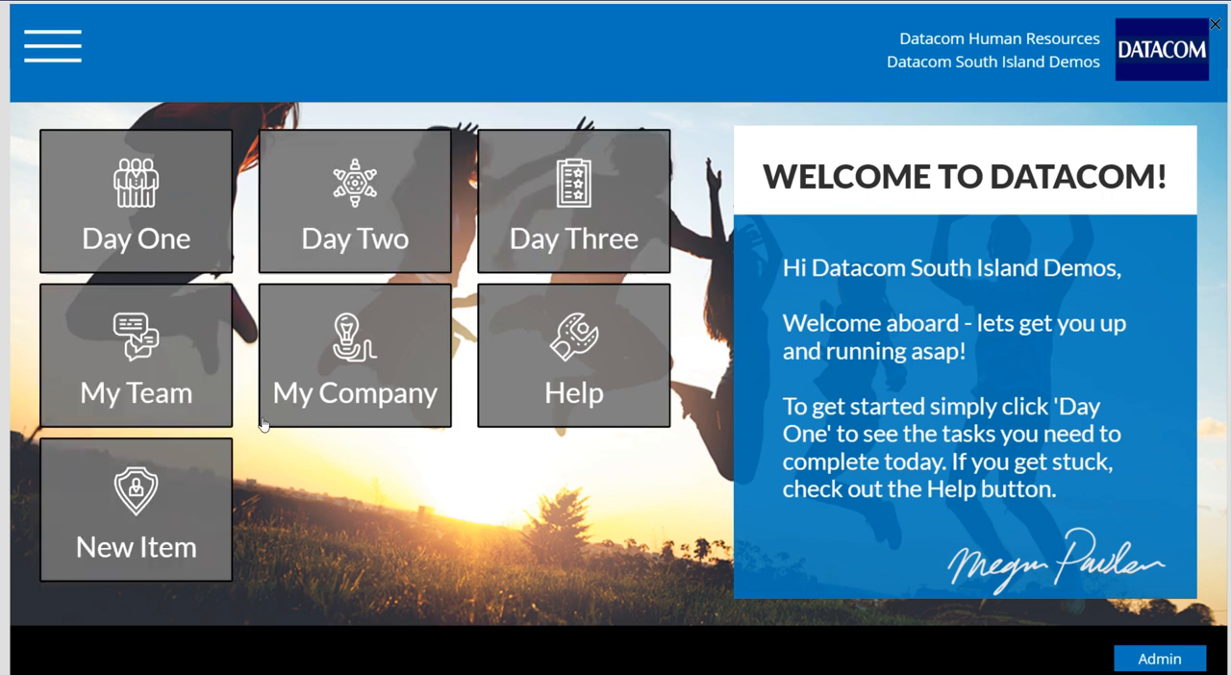
Expand the slide-out navigation menu again, exit the app preview and dismiss the canvas-testing tip, opting not to show it again
click(76, 63)
scroll(155, 150, up, 1)
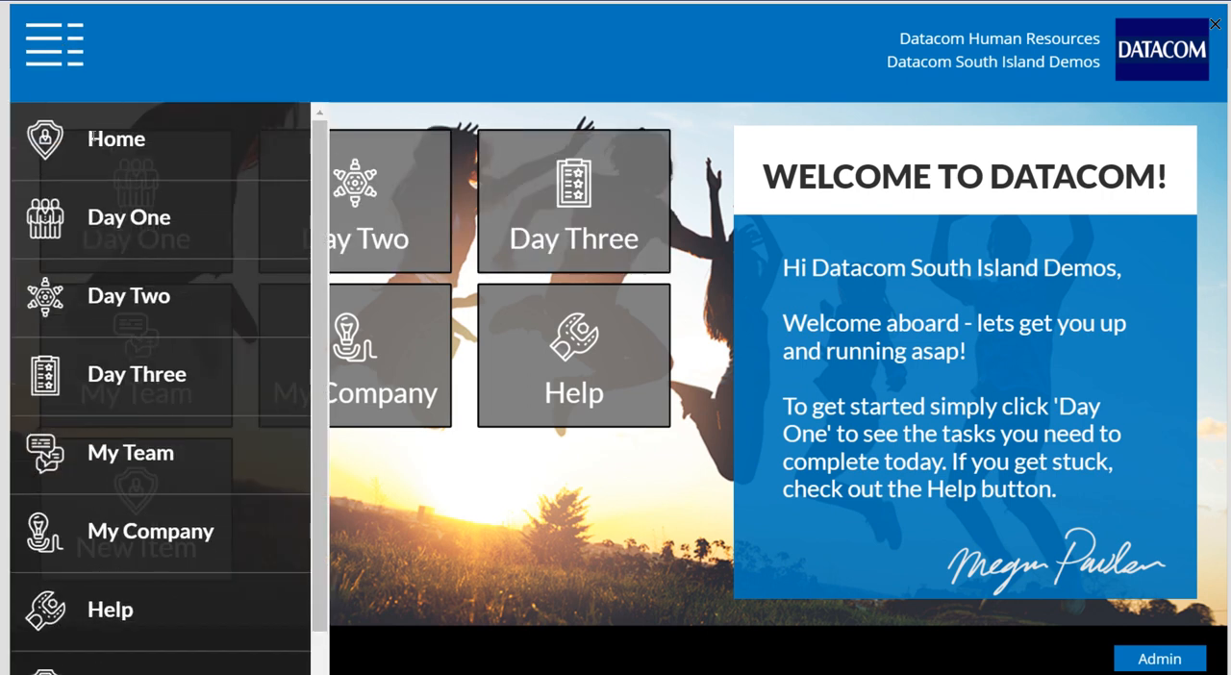
click(1202, 27)
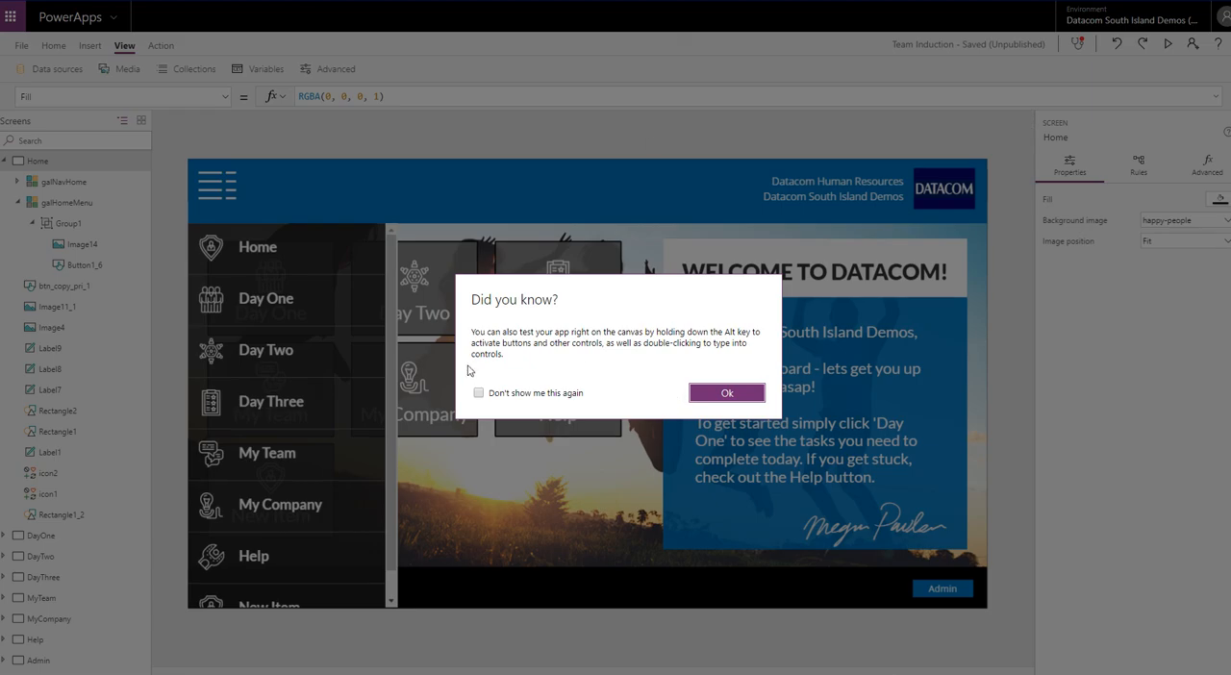
click(478, 392)
click(716, 393)
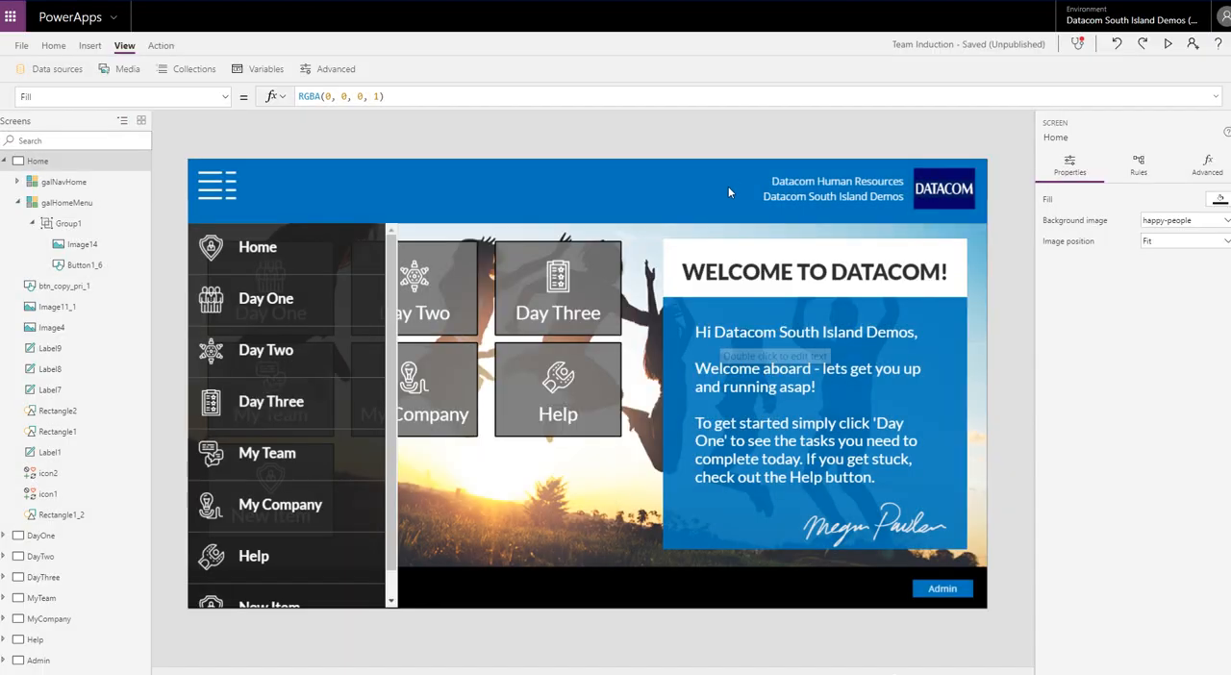